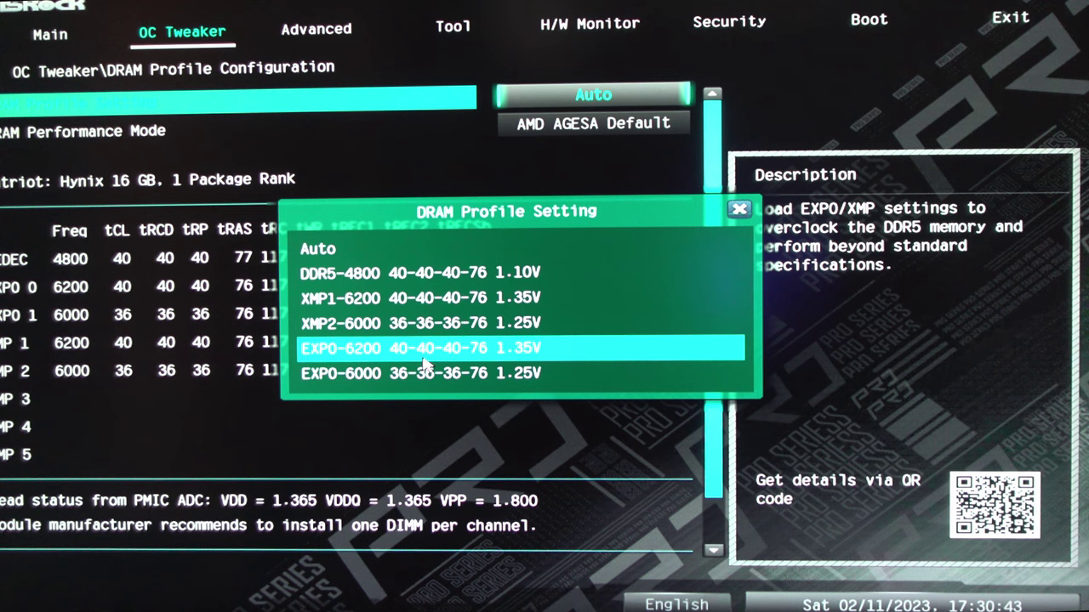
click(347, 361)
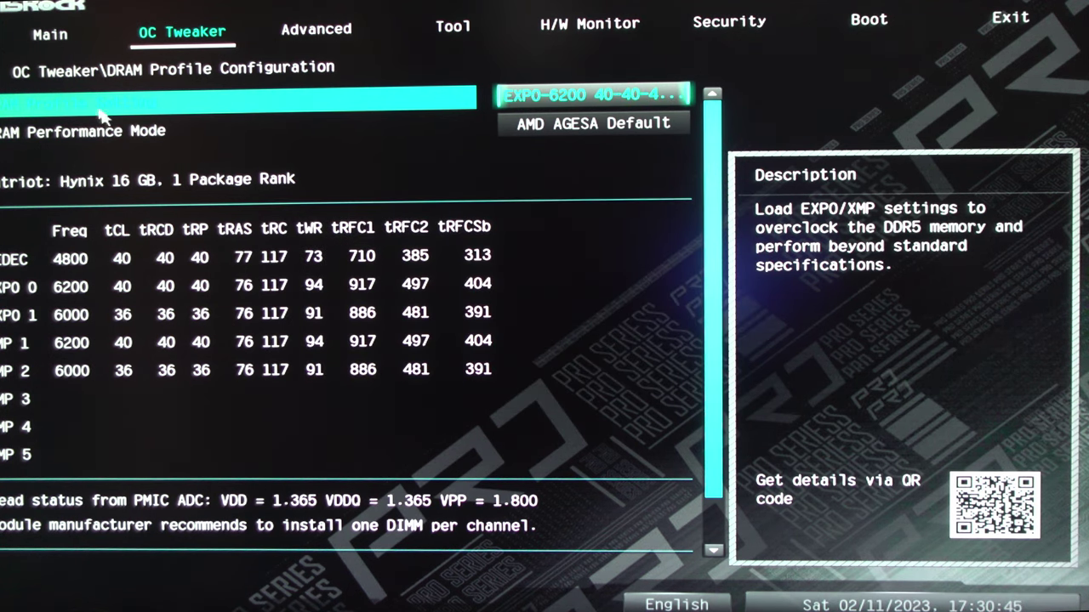
click(3, 82)
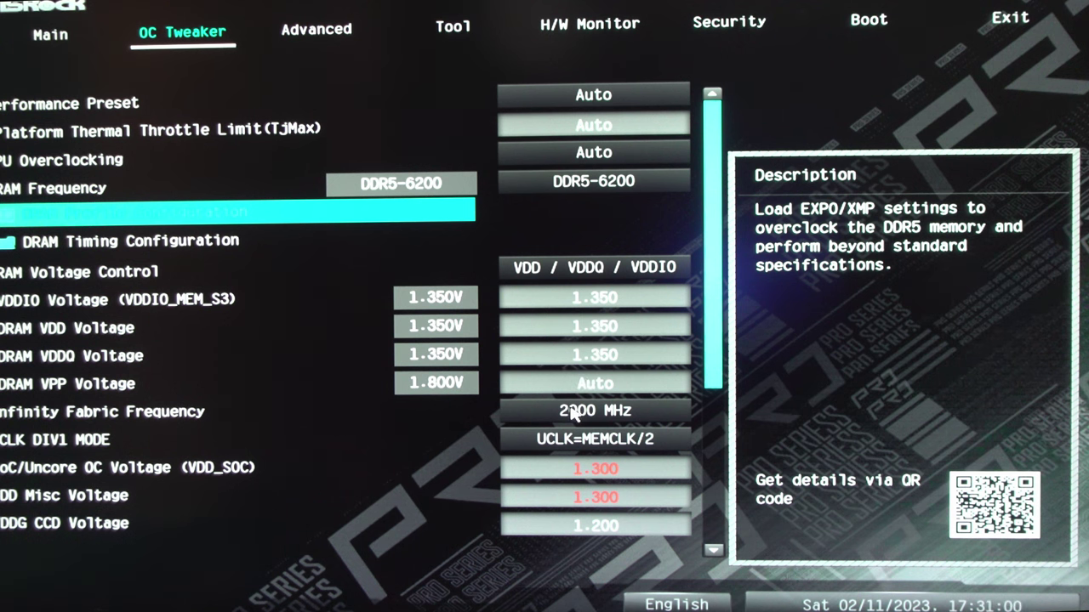
- Review the remaining OC Tweaker settings, from the DRAM timing and voltage entries down to the user default options
key(Down)
key(Down)
key(Down)
key(Down)
key(Down)
key(Down)
key(Down)
key(Down)
key(Down)
key(Down)
key(Down)
key(Down)
key(Down)
key(Down)
key(Down)
key(Down)
key(Down)
key(Down)
key(Down)
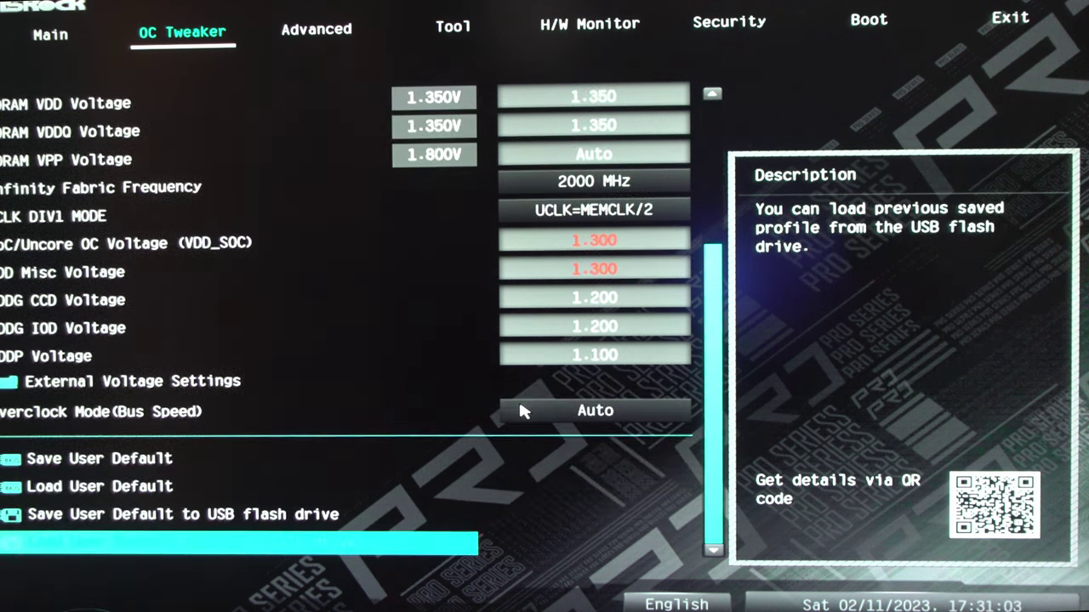
- Check the Above 4G Decoding and Re-Size BAR Support settings in the Advanced PCI Configuration
key(Right)
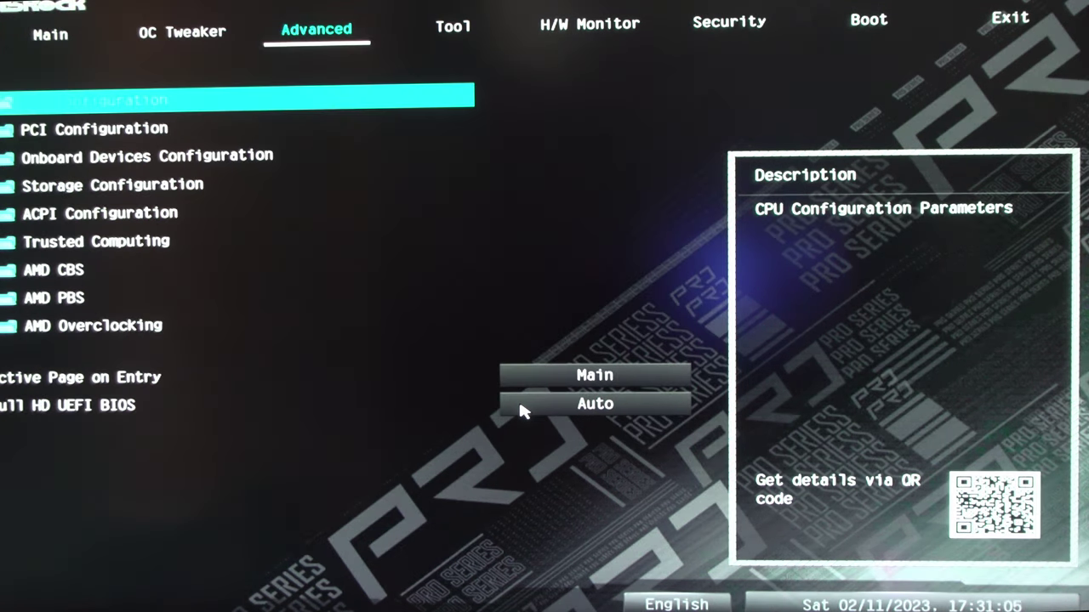
key(Down)
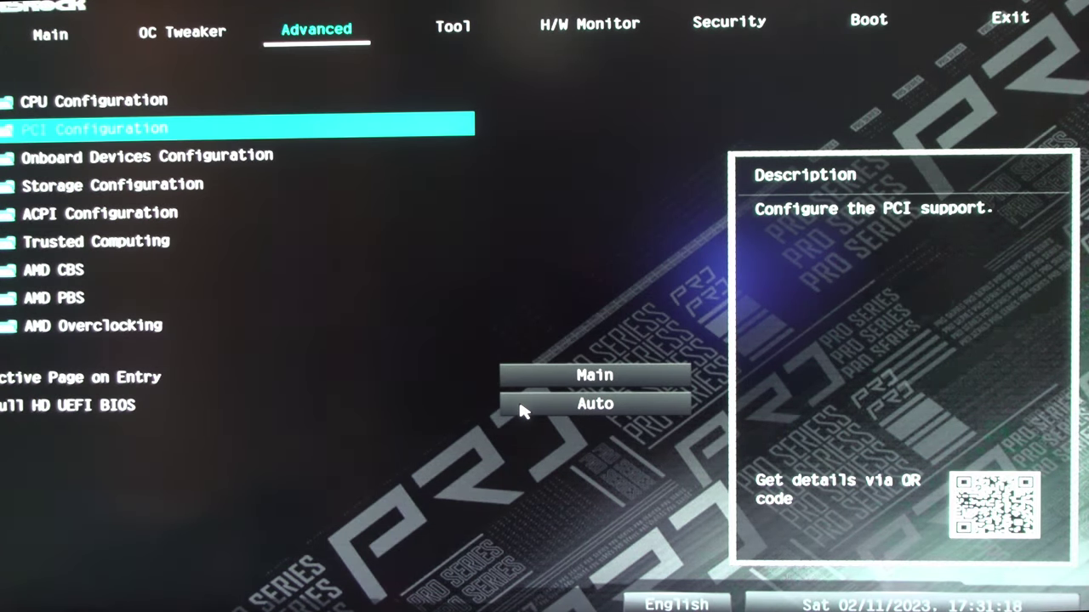
key(Return)
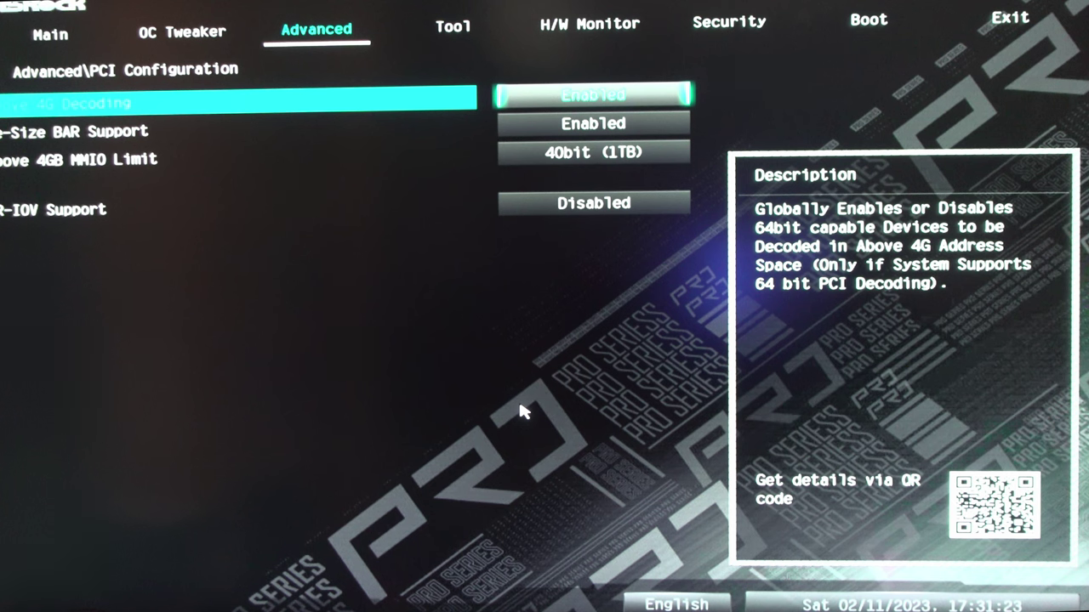
key(Down)
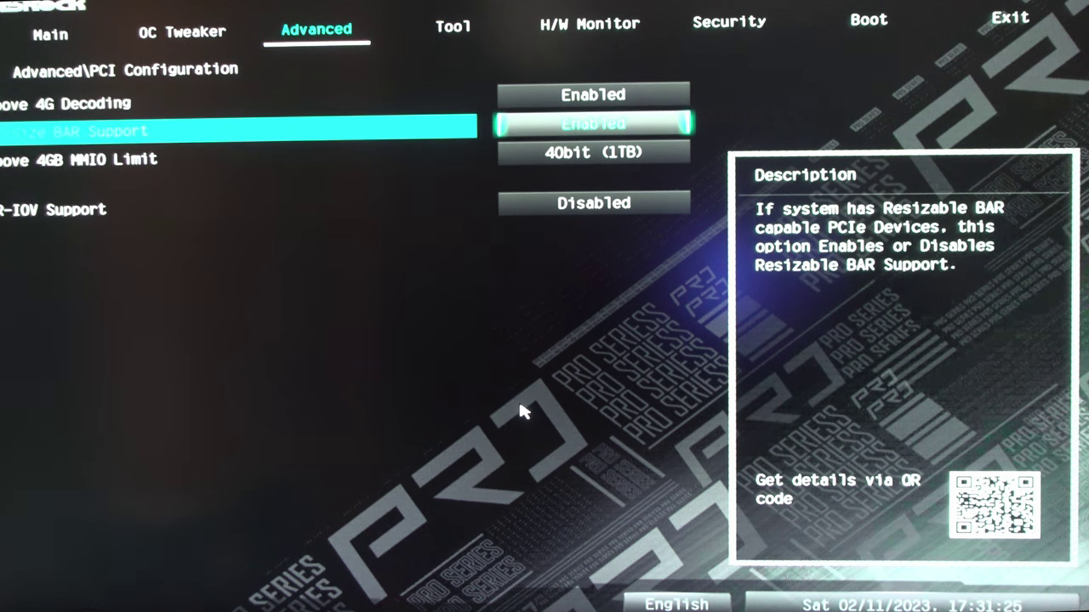
key(Up)
key(Down)
key(Up)
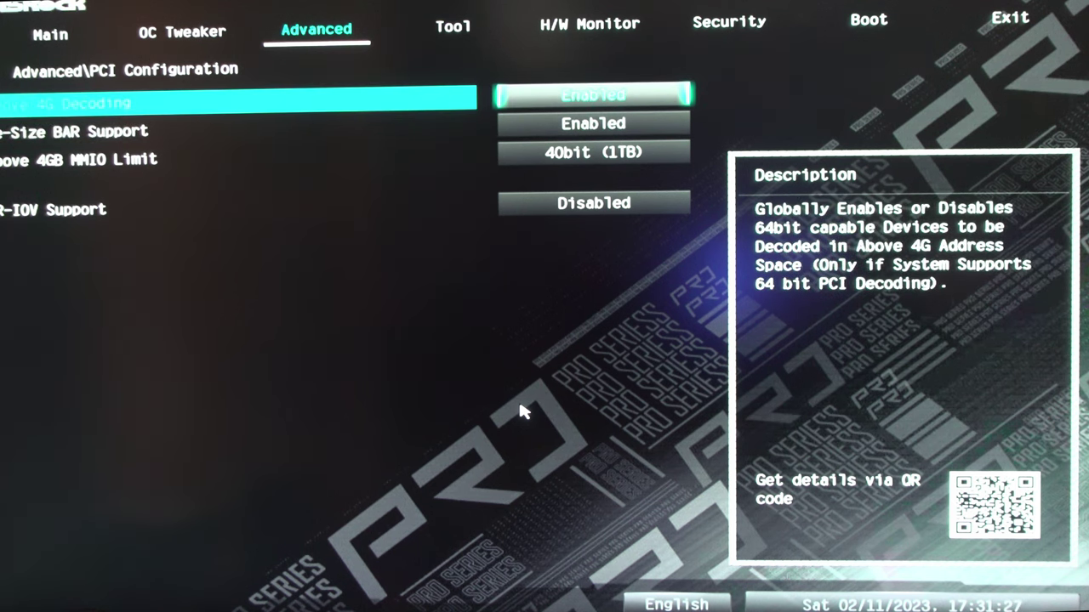
key(Escape)
- Set Display Priority to External Graphic in the Onboard Devices Configuration
key(Down)
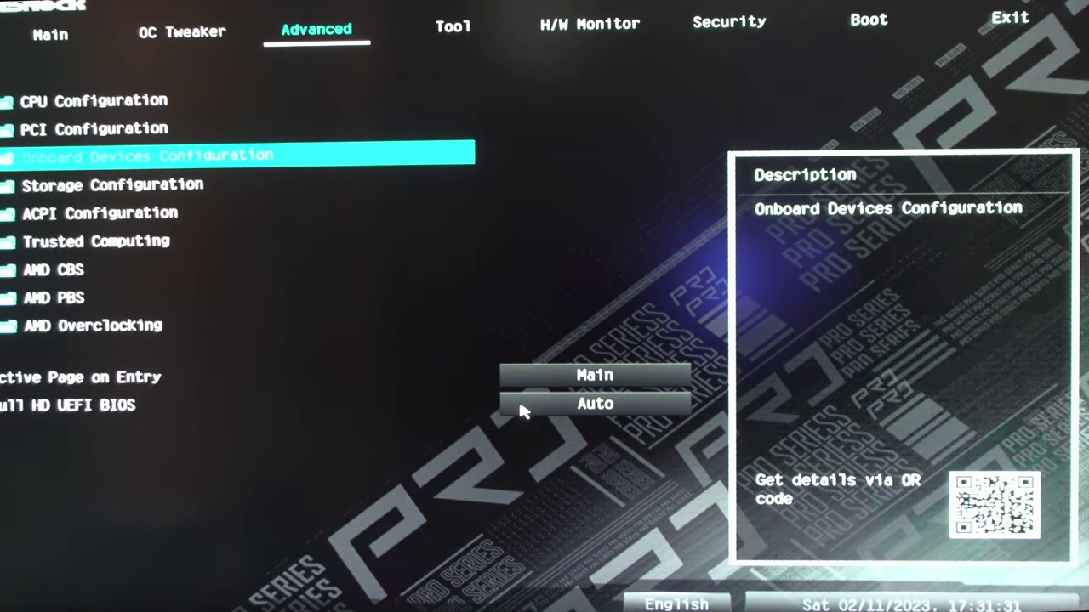
key(Return)
key(Down)
key(Down)
key(Down)
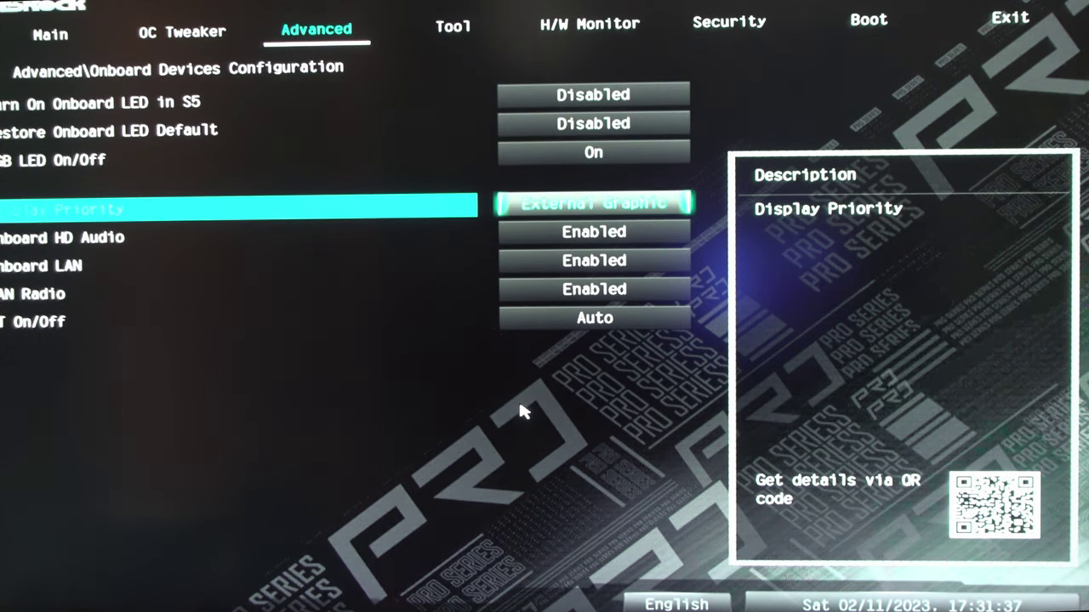
key(Return)
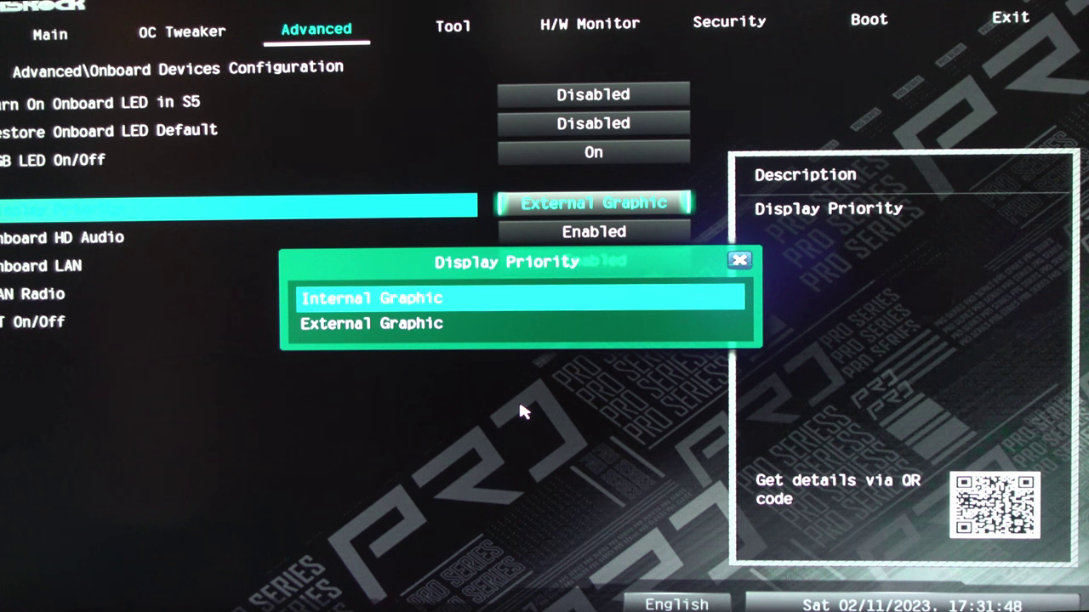
key(Down)
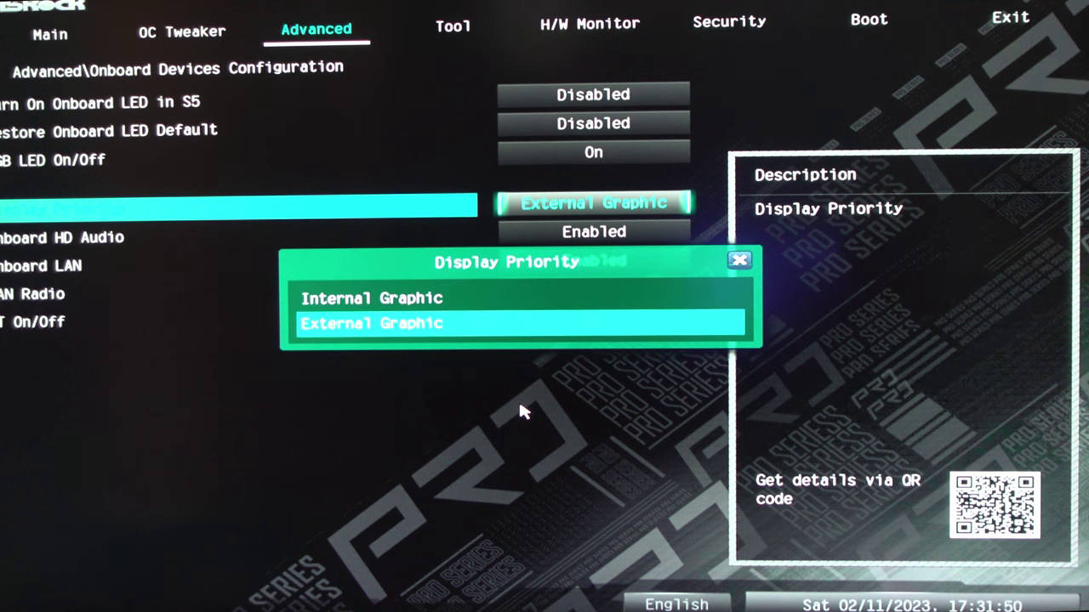
key(Return)
- Review the onboard HD audio, LAN, WAN radio and BT settings, and leave the Onboard Devices Configuration
key(Down)
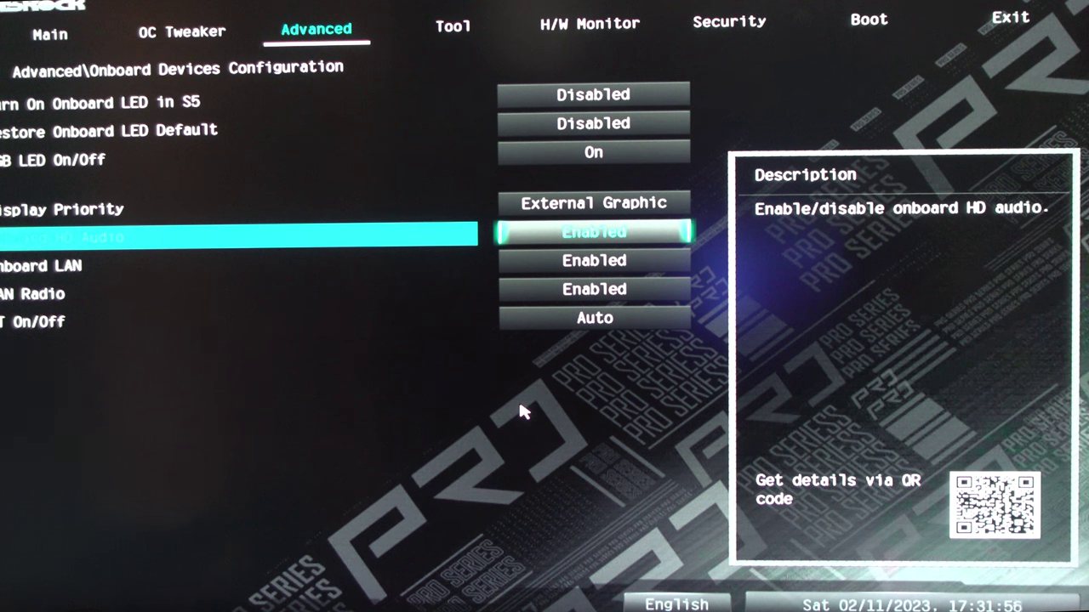
key(Down)
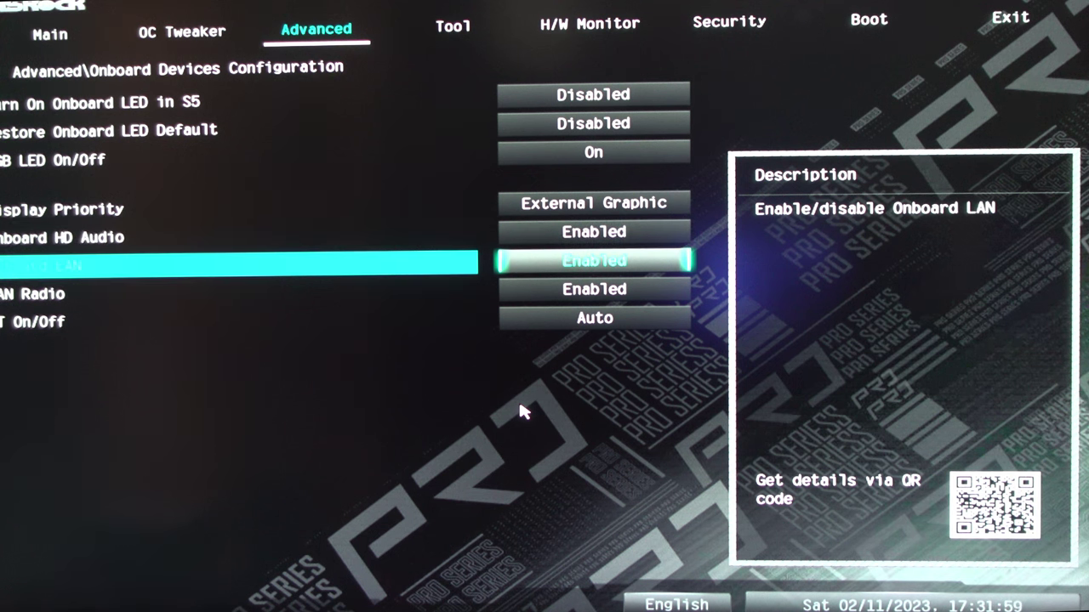
key(Down)
key(Down)
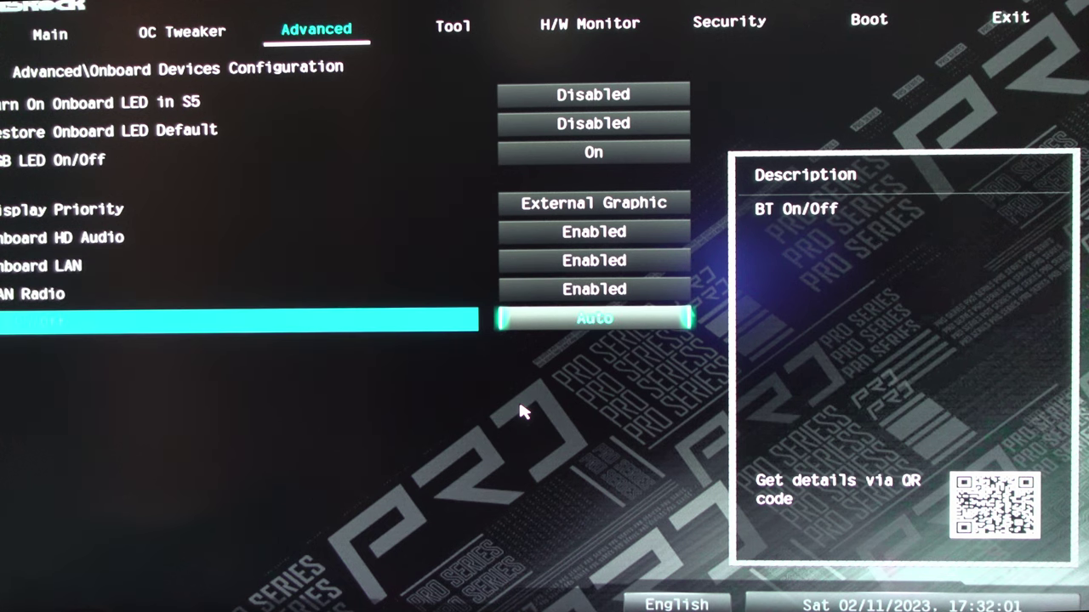
key(Escape)
- Inspect the SATA ports in the Storage Configuration and the drive information in the NVMe Configuration
key(Down)
key(Return)
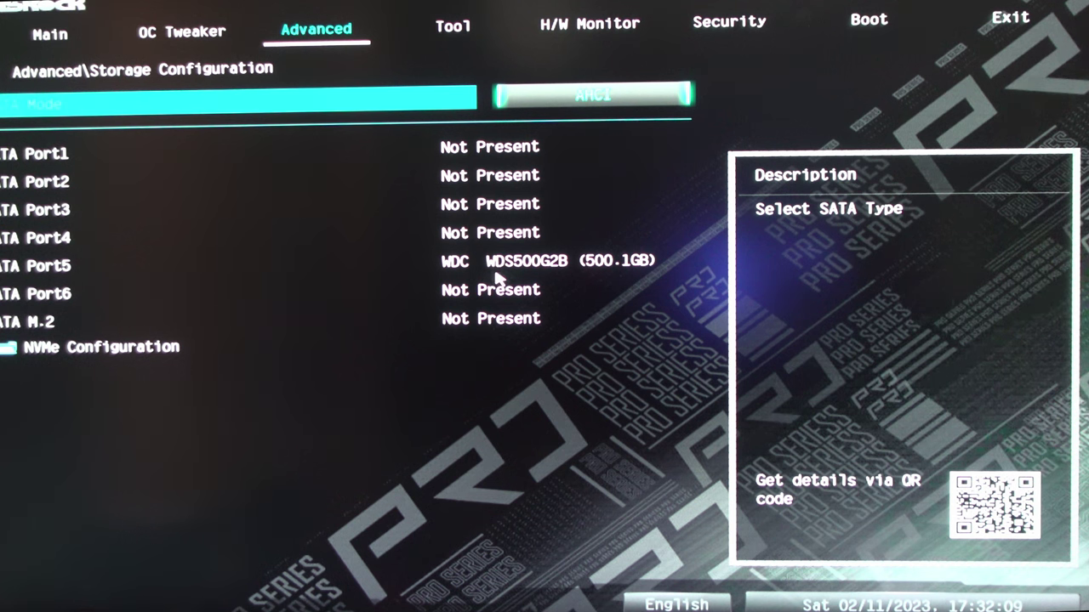
click(146, 352)
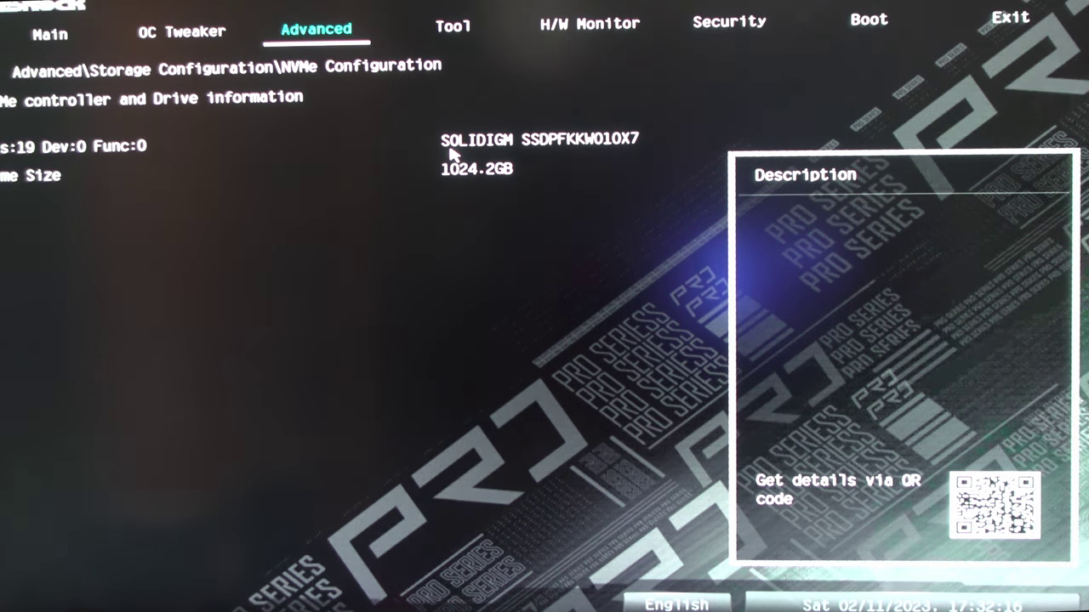
key(Escape)
key(Escape)
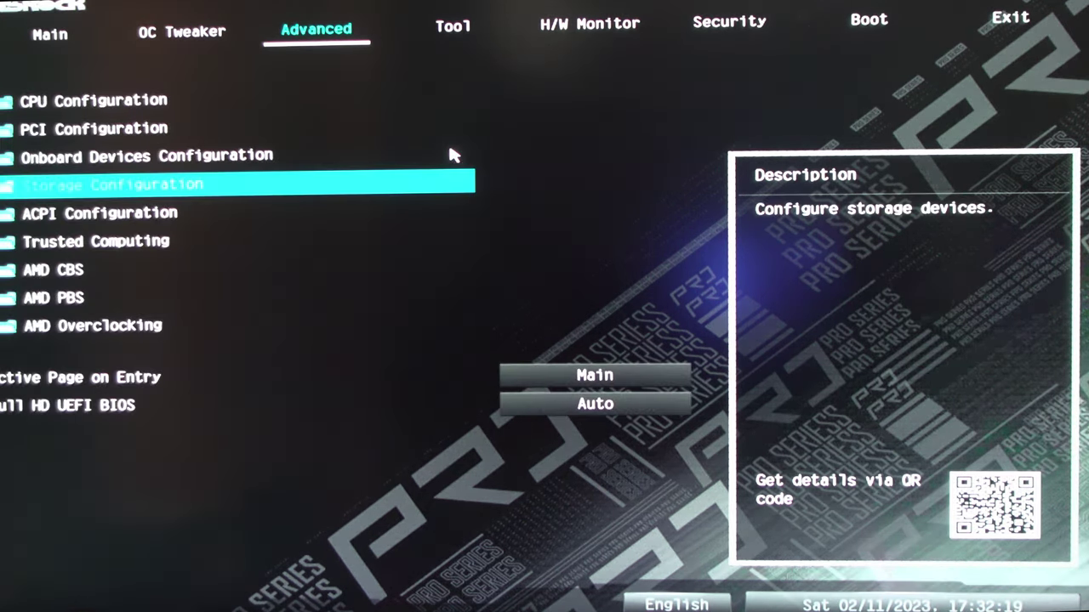
- Examine the temperature, fan speed and voltage readings in the H/W Monitor, along with the CPU fan settings
key(Right)
key(Right)
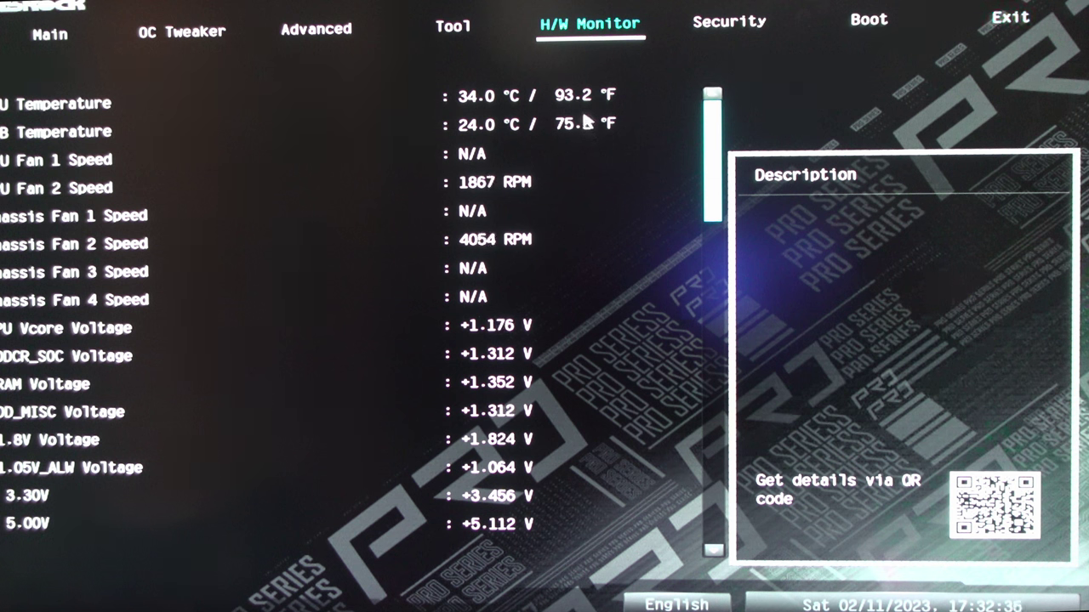
key(Down)
key(Down)
key(Down)
key(Down)
key(Down)
key(Down)
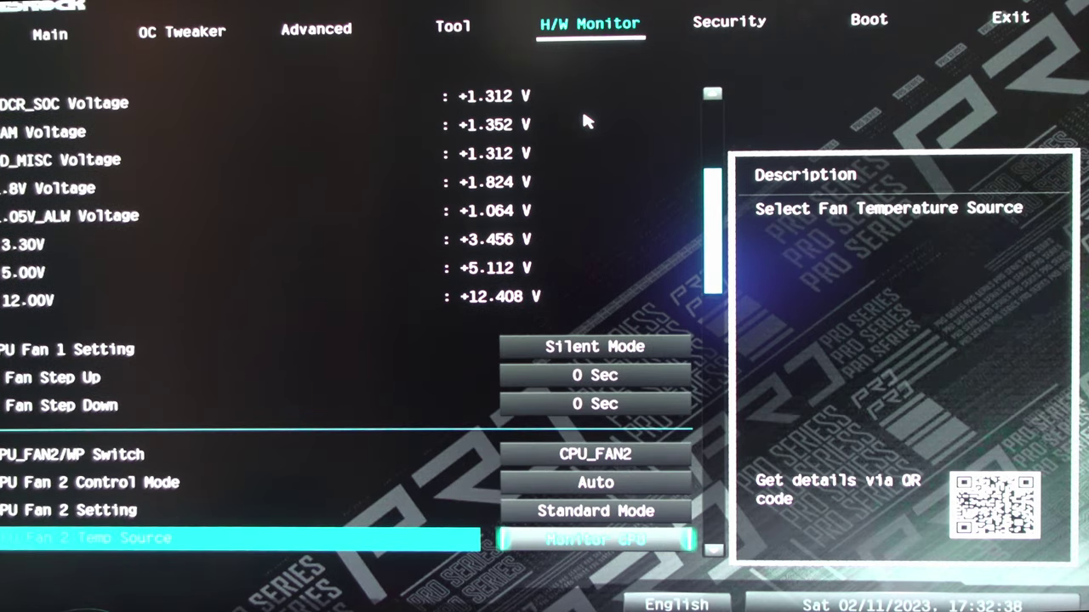
key(Up)
key(Up)
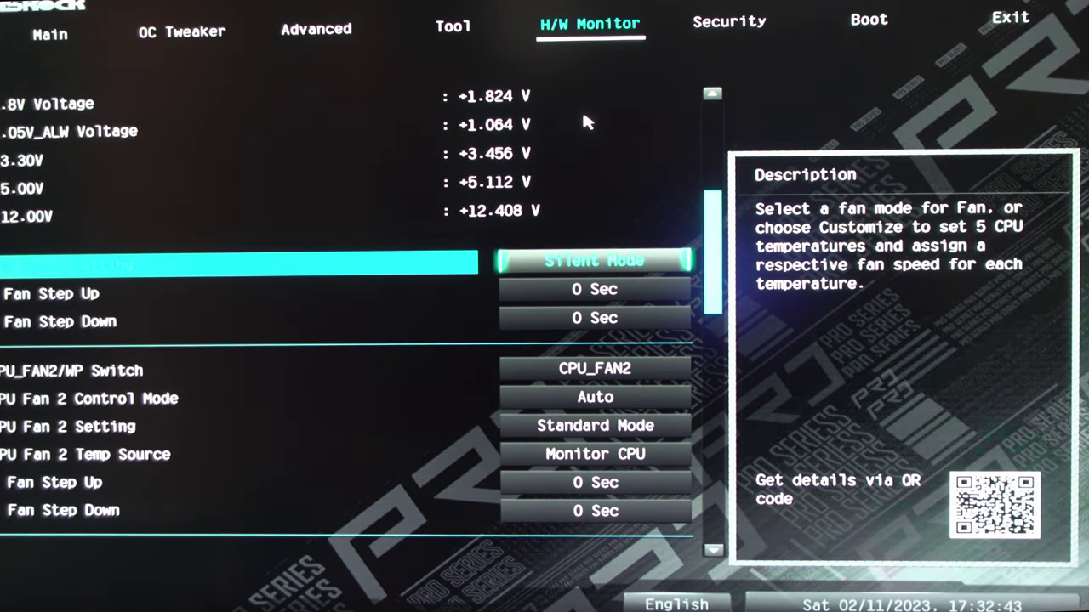
- Set the CPU Fan 2 Control Mode to PWM Mode
key(Down)
key(Down)
key(Down)
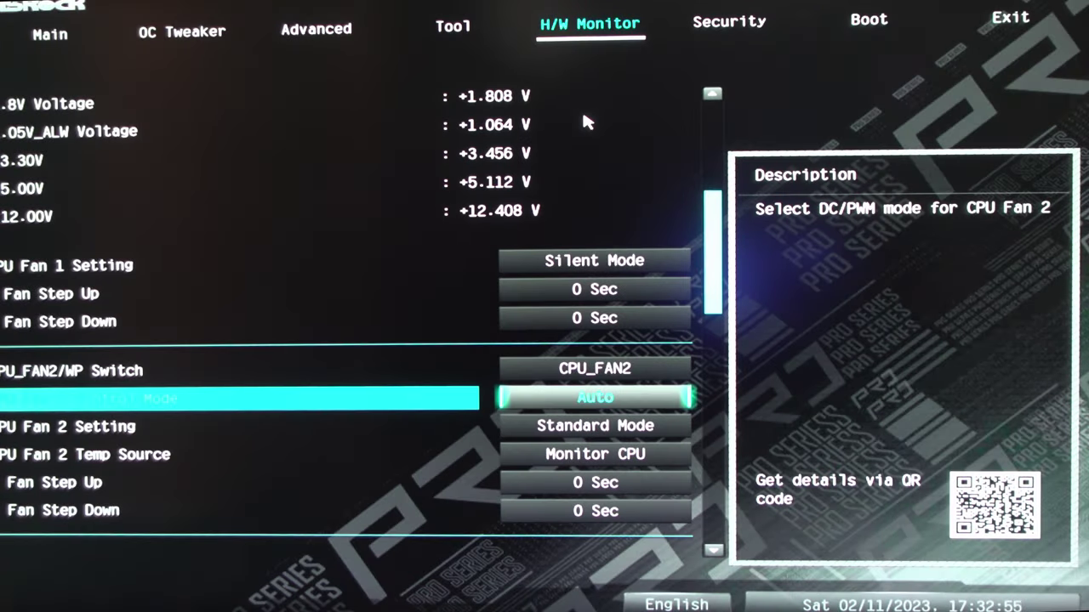
key(Return)
key(Down)
key(Down)
key(Return)
- Set the CPU Fan 2 Setting to Full Speed
key(Down)
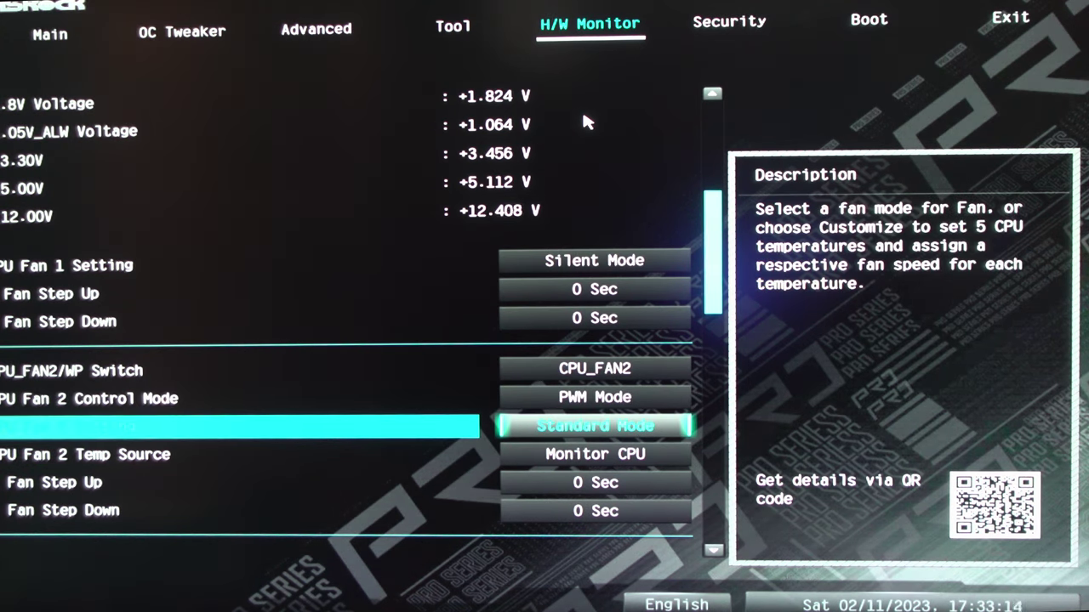
key(Return)
key(Down)
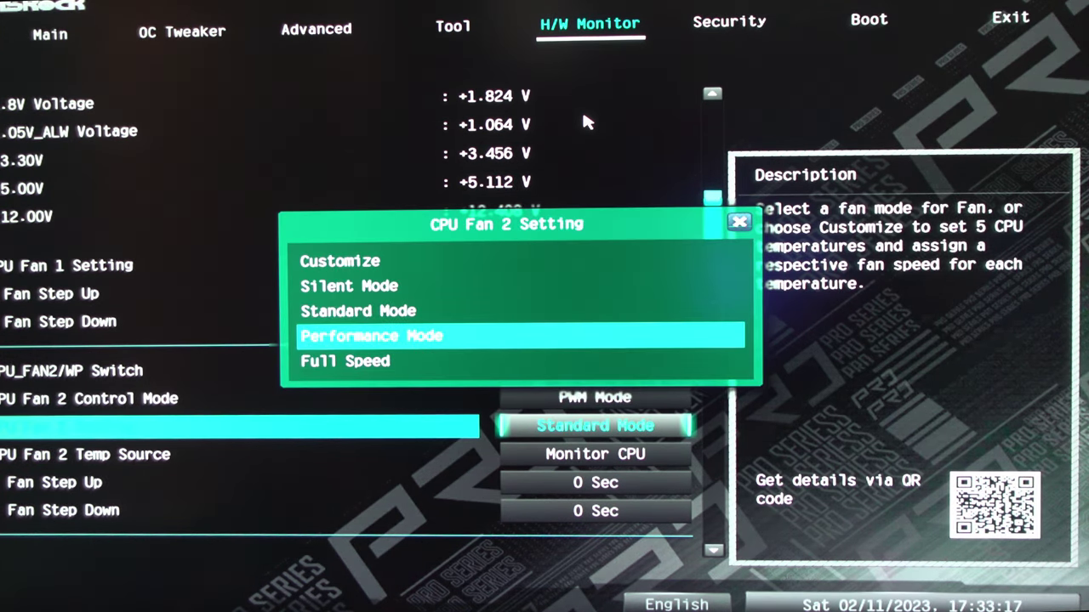
key(Down)
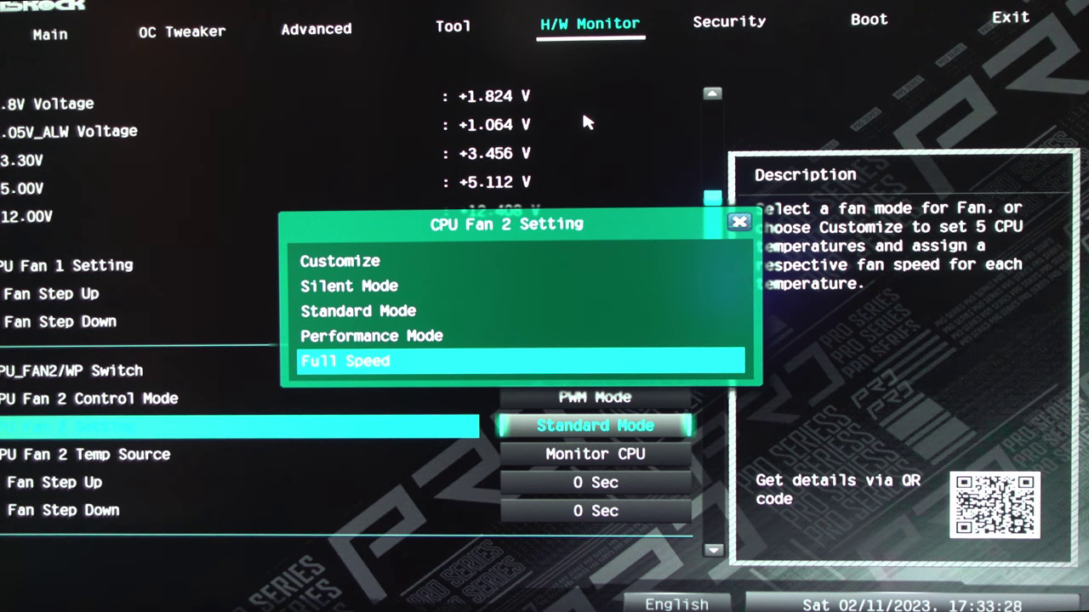
key(Return)
- Set the Chassis Fan 1 Control Mode to PWM Mode
key(Down)
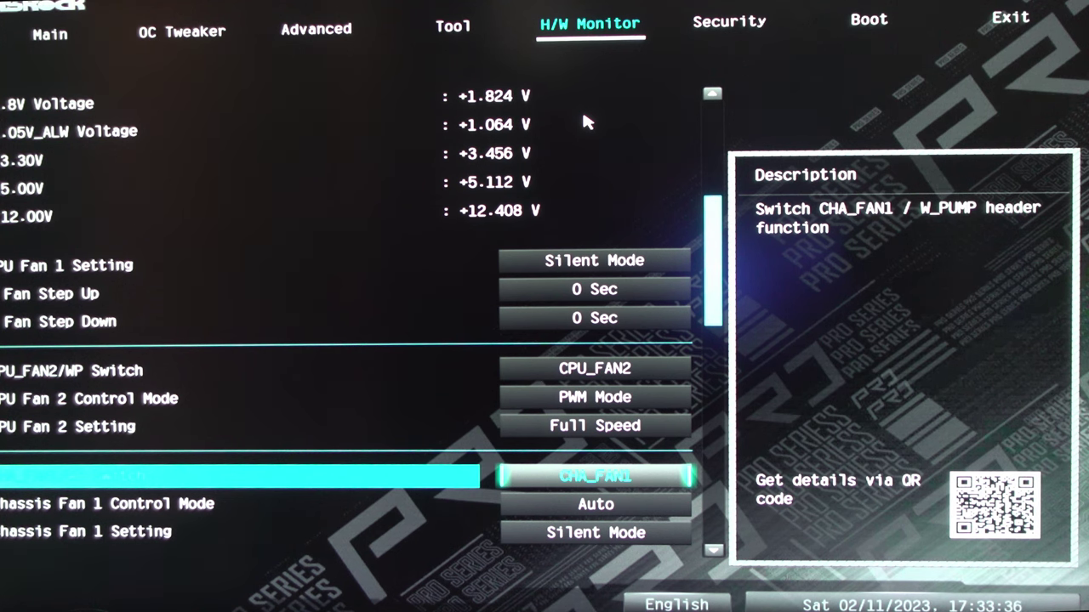
key(Down)
key(Down)
key(Down)
key(Down)
key(Down)
key(Up)
key(Up)
key(Up)
key(Up)
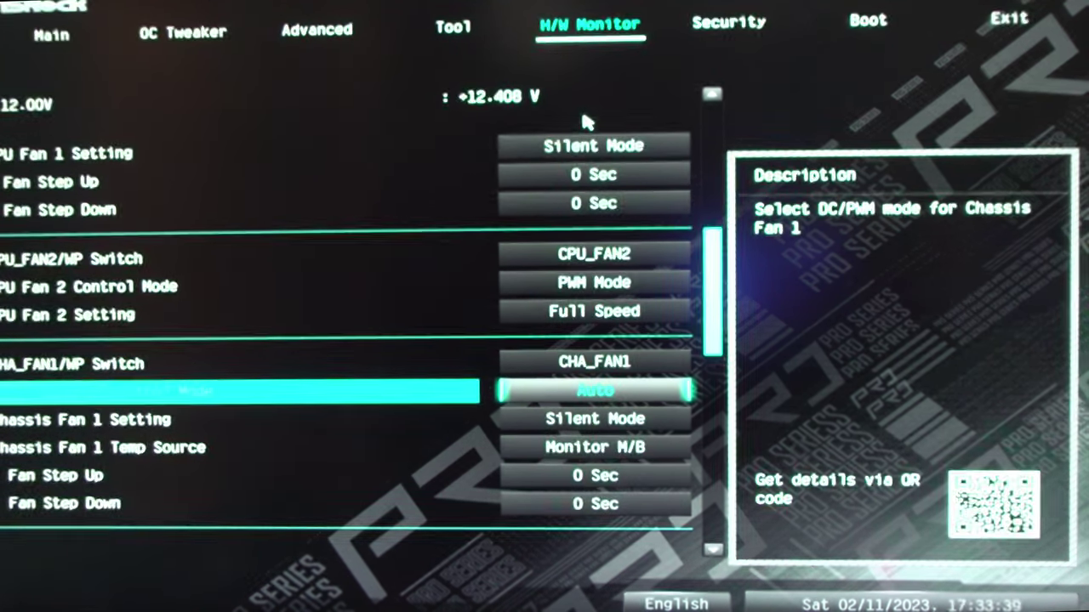
key(Return)
key(Down)
key(Down)
key(Return)
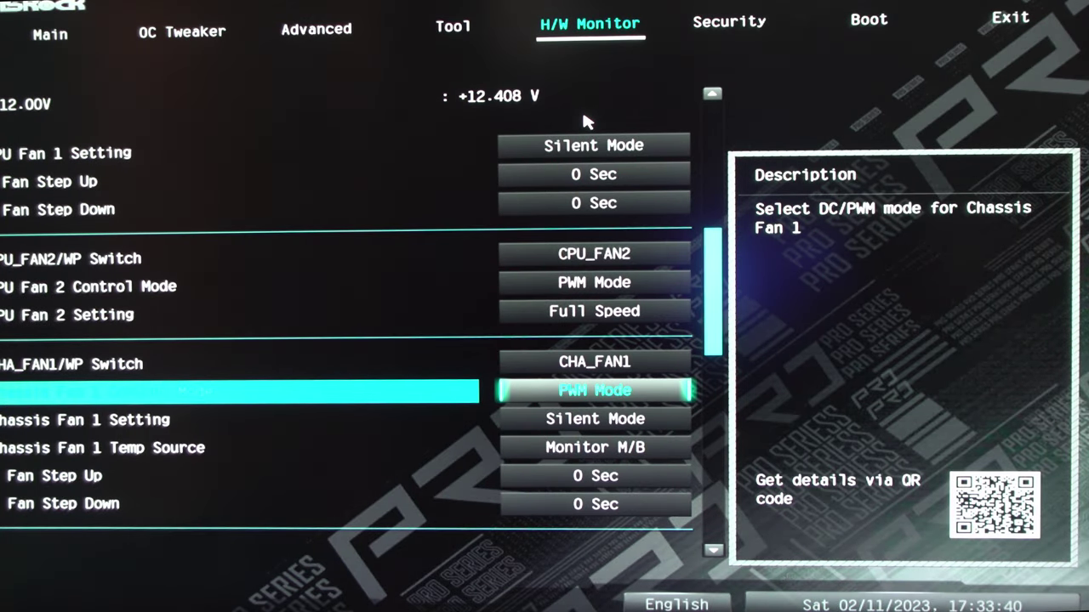
- Set the Chassis Fan 1 Setting to Performance Mode
key(Down)
key(Return)
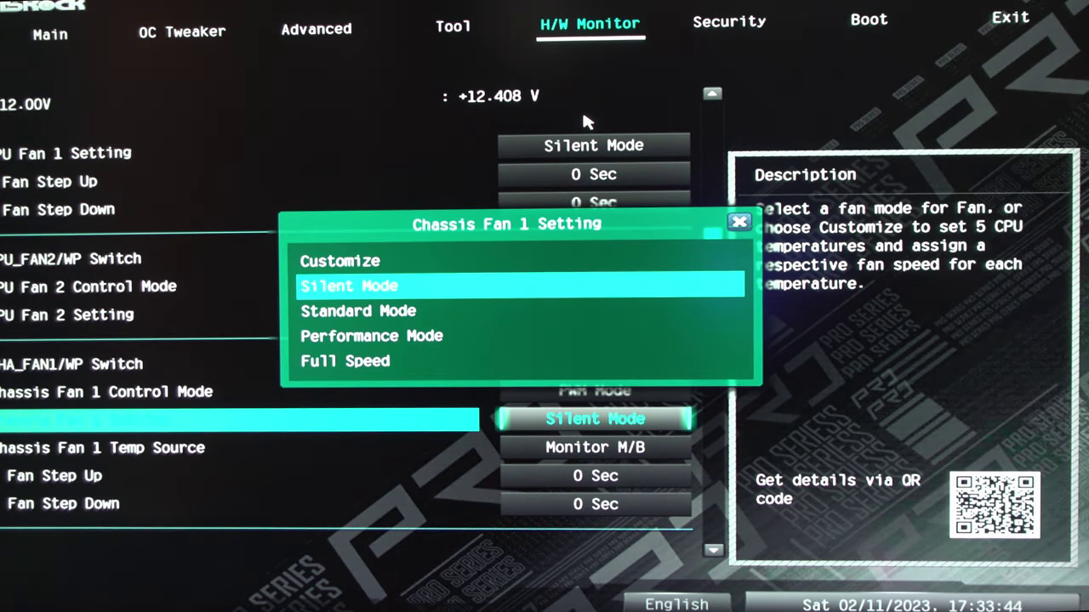
key(Down)
key(Down)
key(Return)
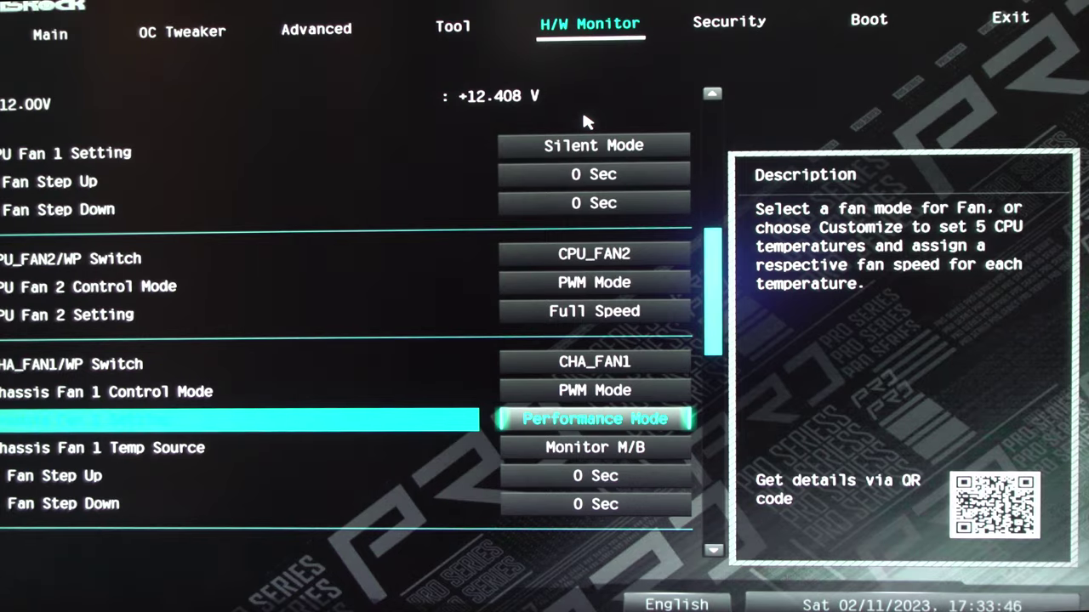
- Set the Chassis Fan 2 Control Mode to DC Mode
key(Down)
key(Down)
key(Down)
key(Down)
key(Down)
key(Down)
key(Up)
key(Up)
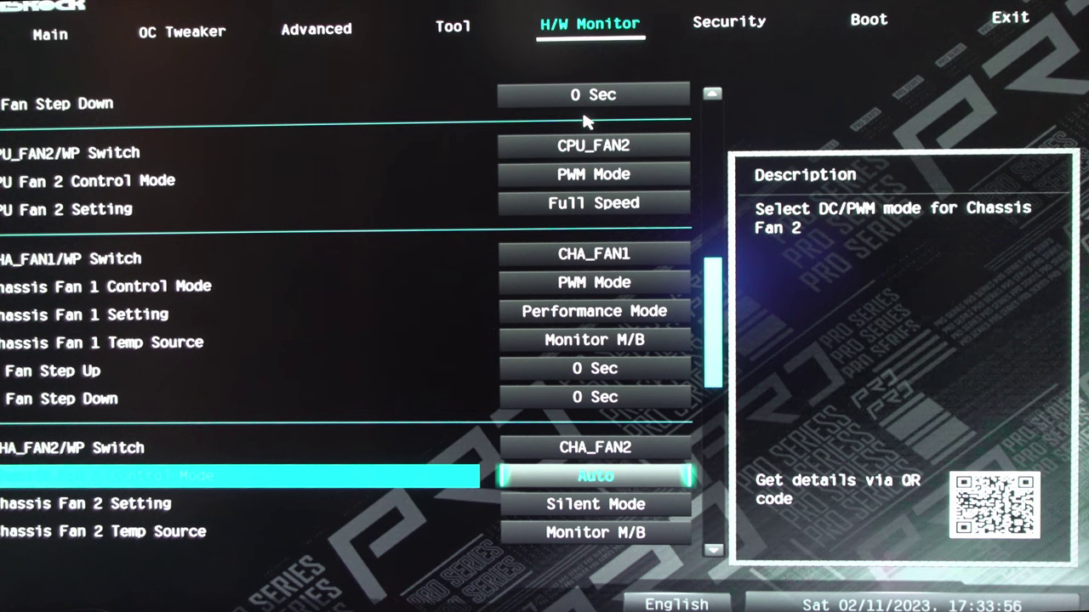
key(Return)
key(Down)
key(Return)
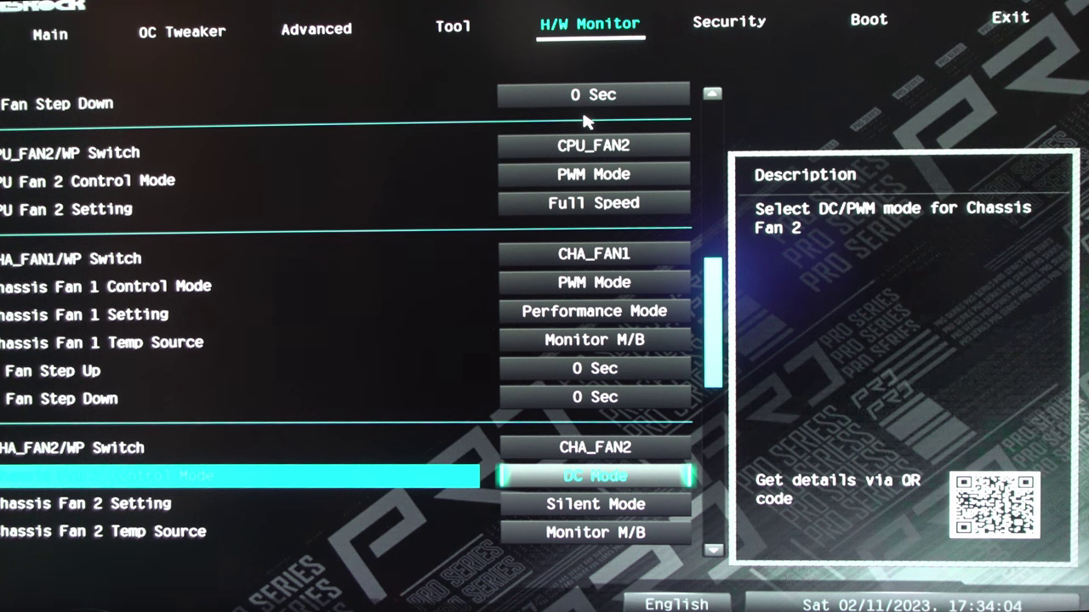
- Set the Chassis Fan 2 Setting to Full Speed
key(Down)
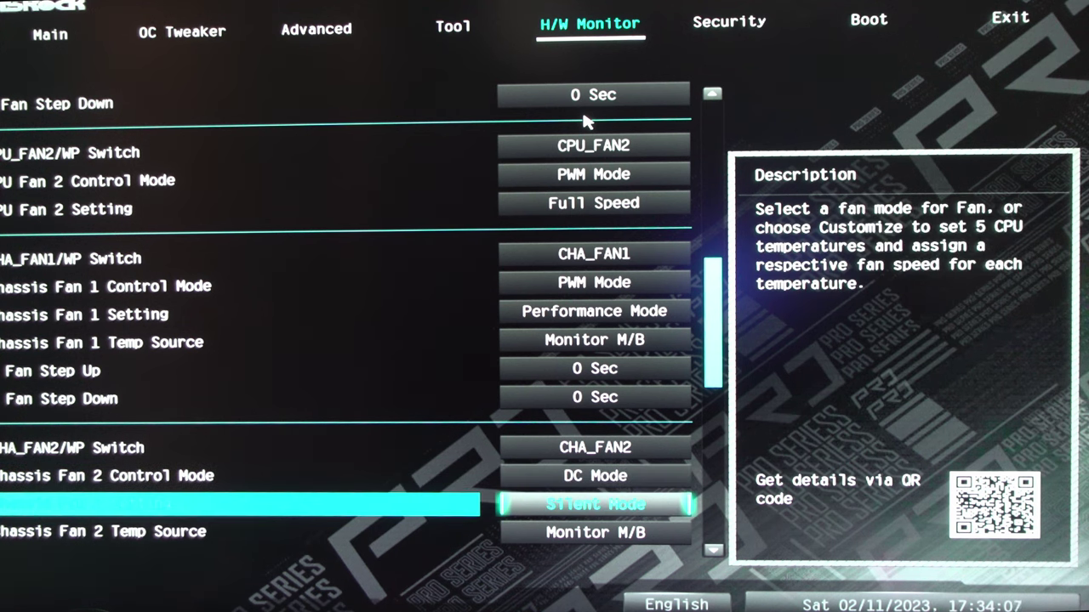
key(Return)
key(Down)
key(Down)
key(Down)
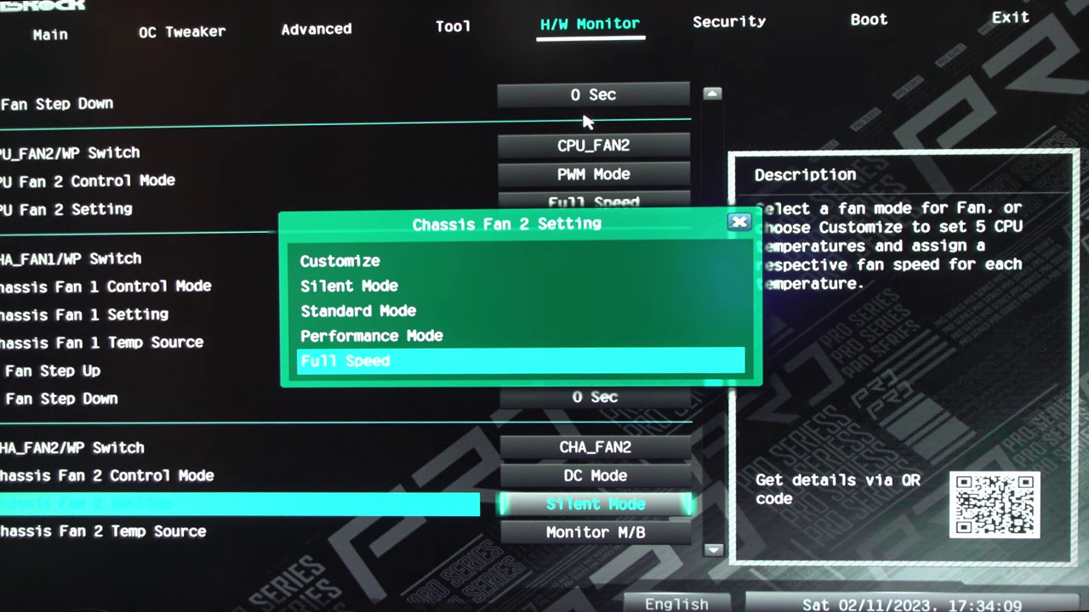
key(Return)
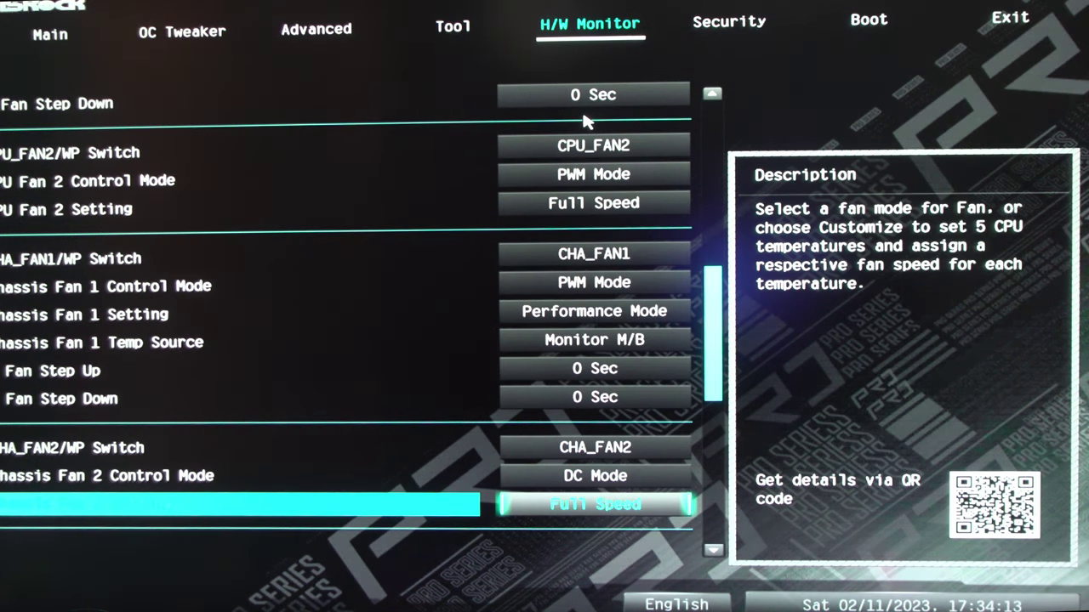
- Set the Chassis Fan 3 Control Mode to PWM Mode
key(Down)
key(Down)
key(Down)
key(Down)
key(Down)
key(Down)
key(Down)
key(Down)
key(Up)
key(Up)
key(Up)
key(Up)
key(Up)
key(Up)
key(Return)
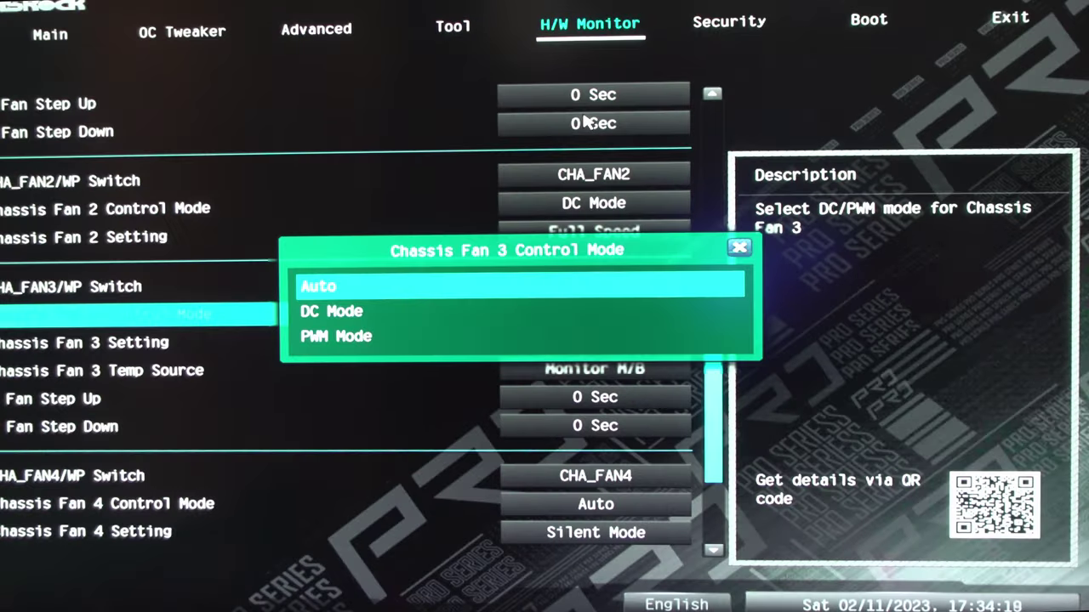
key(Down)
key(Down)
key(Return)
- Set the Chassis Fan 3 Setting to Performance Mode
key(Down)
key(Return)
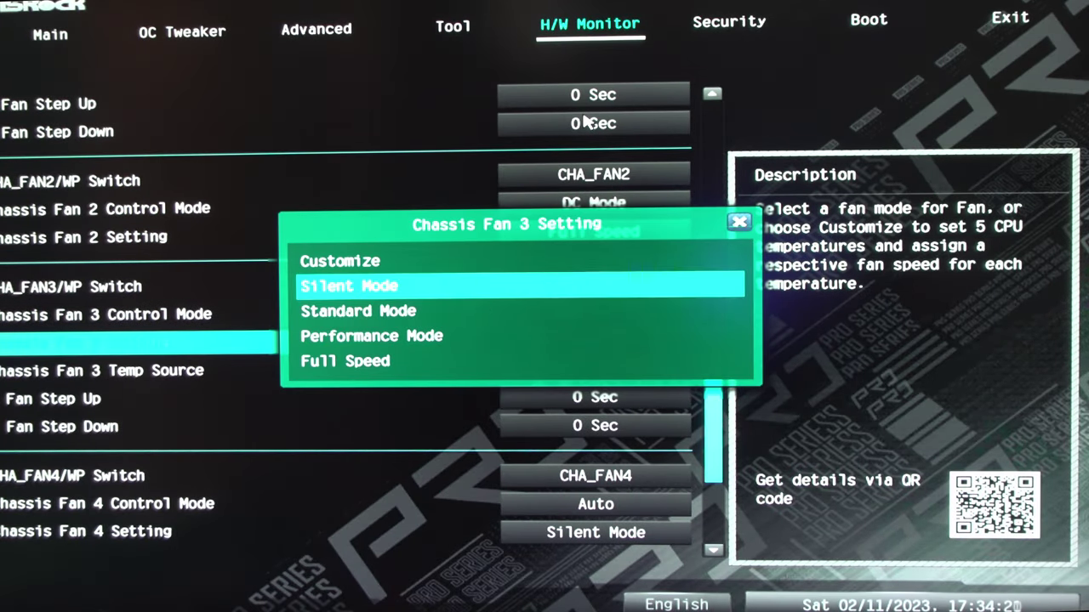
key(Down)
key(Down)
key(Return)
- Set the Chassis Fan 4 Control Mode to PWM Mode
key(Down)
key(Down)
key(Down)
key(Down)
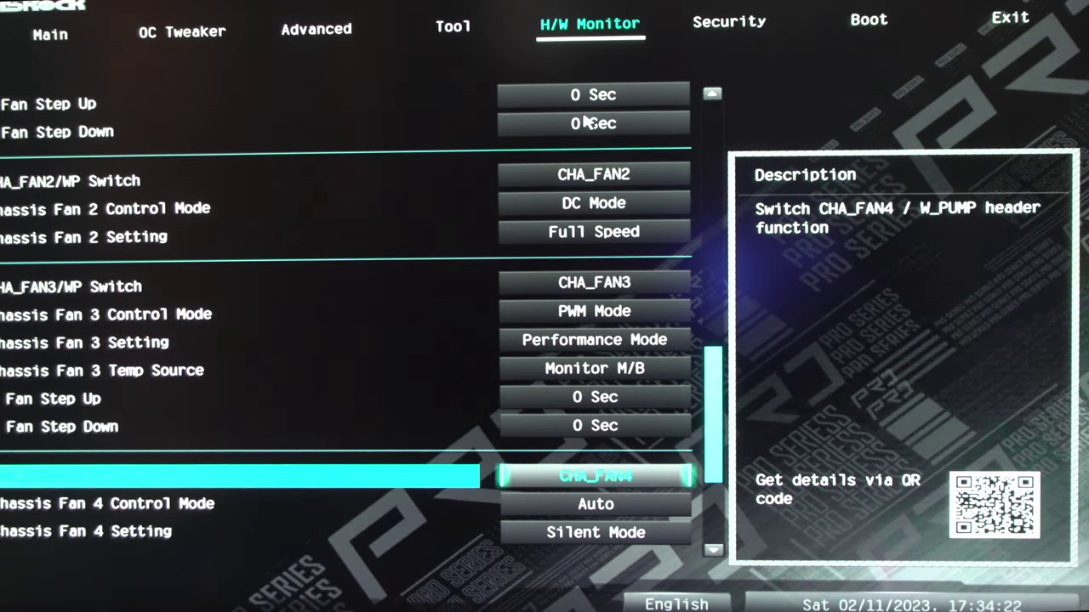
key(Down)
key(Return)
key(Down)
key(Down)
key(Return)
- Set the Chassis Fan 4 Setting to Performance Mode
key(Down)
key(Return)
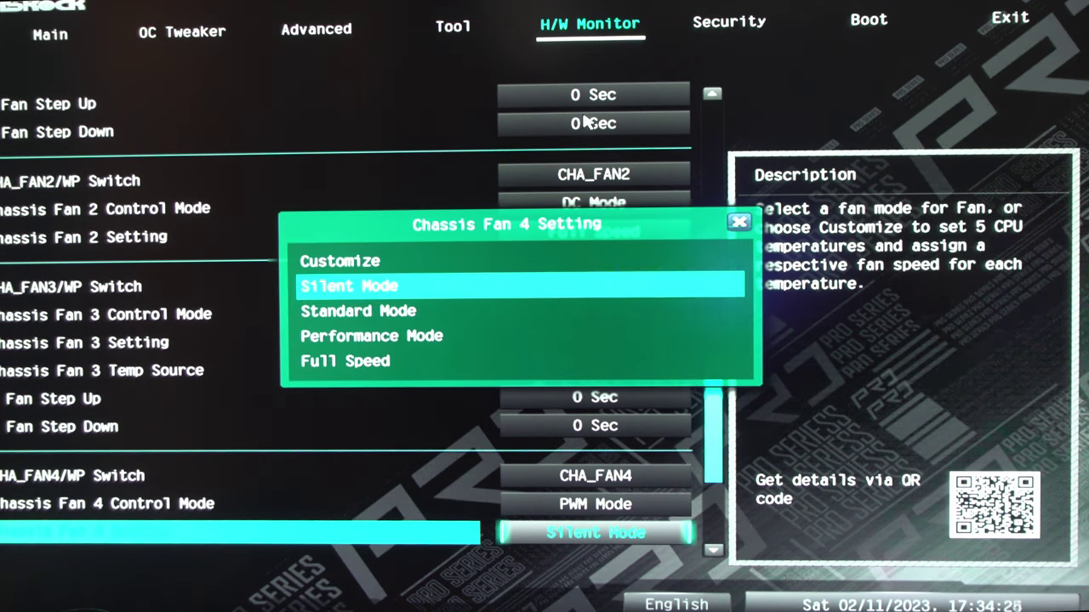
key(Down)
key(Down)
key(Return)
- Examine the Fan-tastic and FanTuning entries below the chassis fan settings, and the security options
key(Down)
key(Down)
key(Down)
key(Down)
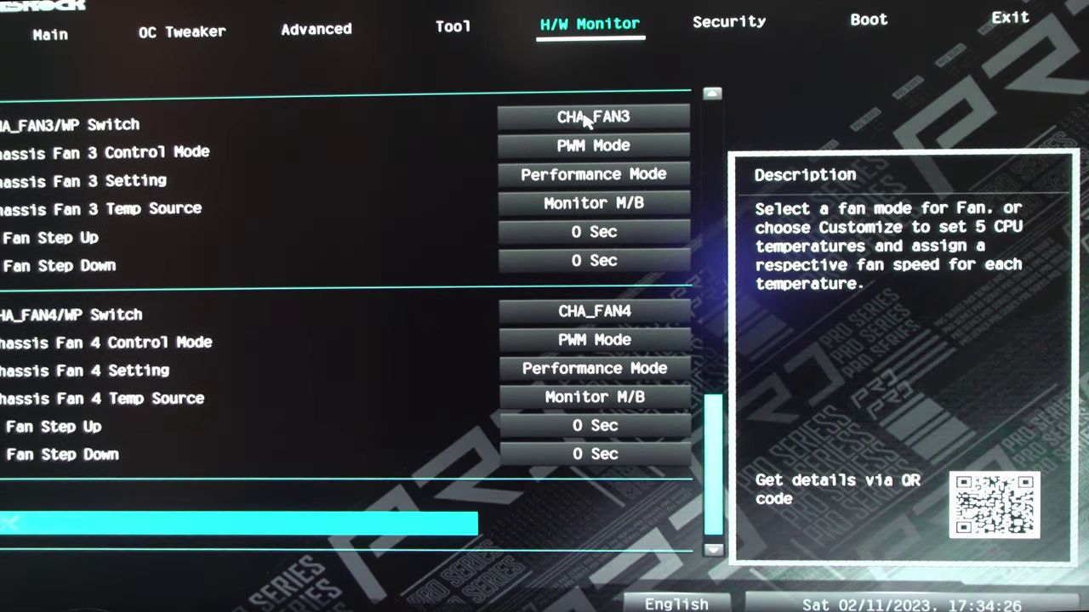
key(Down)
key(Up)
key(Down)
key(Up)
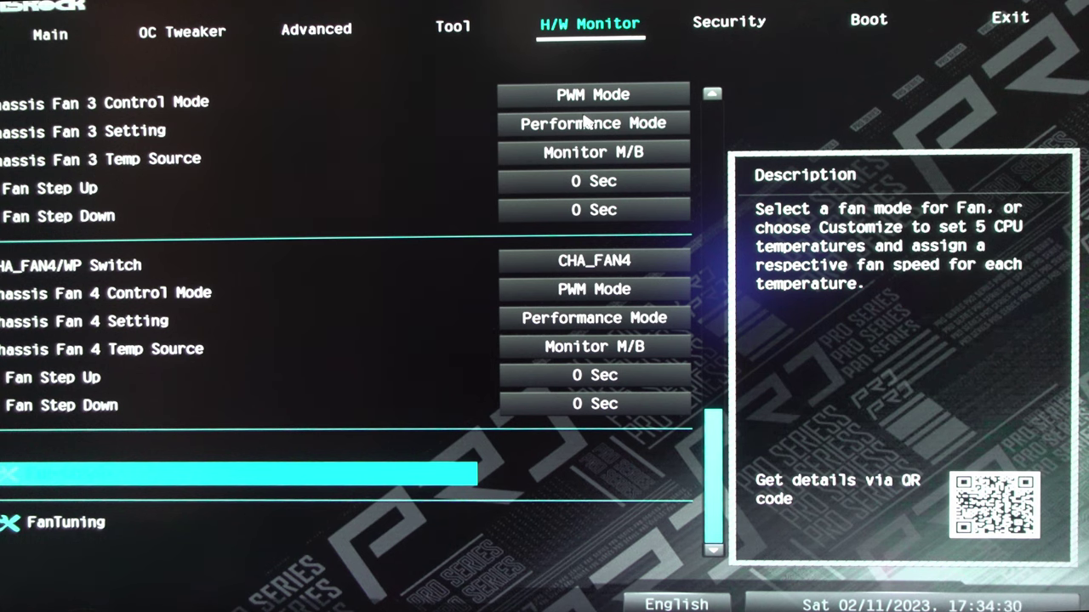
key(Down)
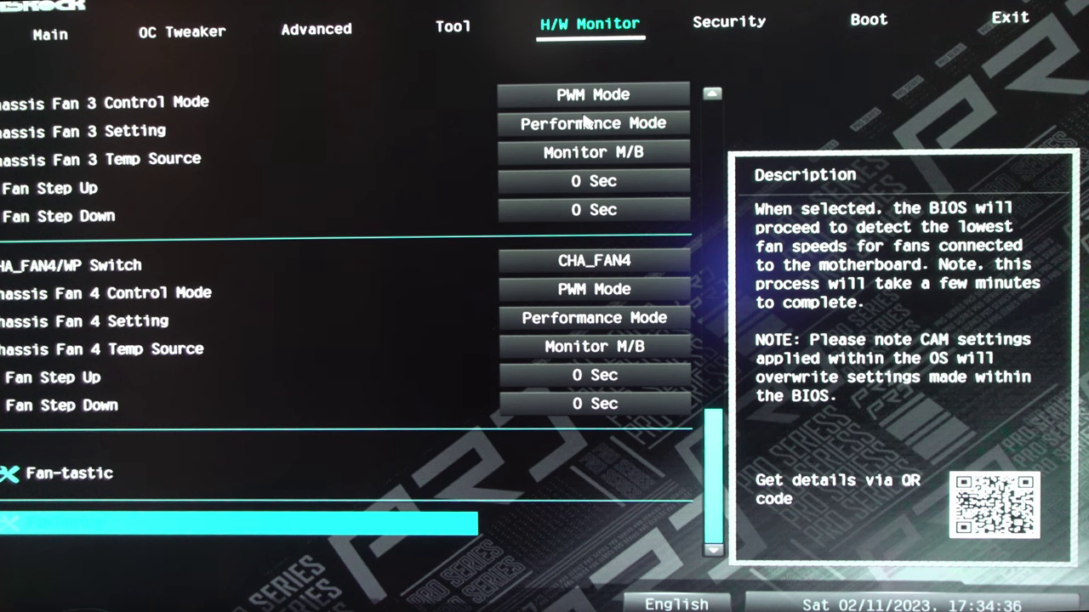
key(Right)
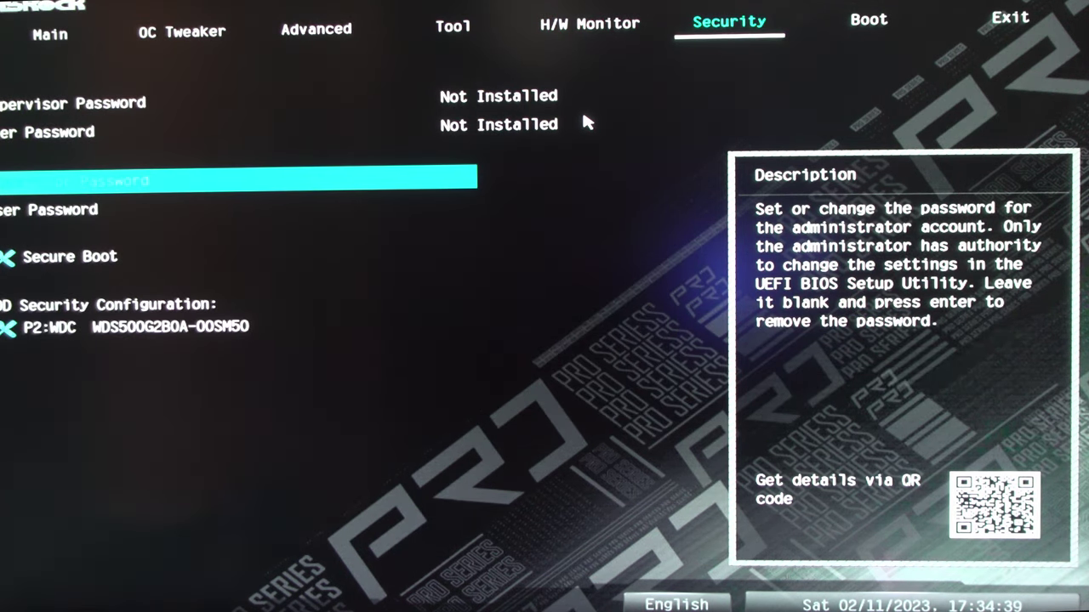
- Choose Windows Boot Manager on the SOLIDIGM drive as Boot Option #1
key(Right)
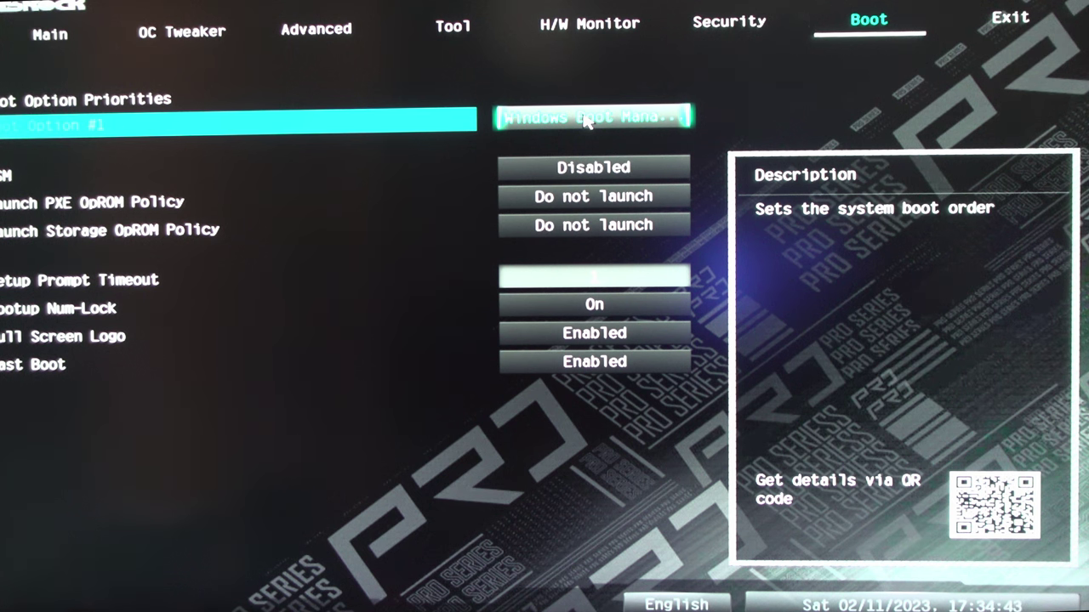
key(Return)
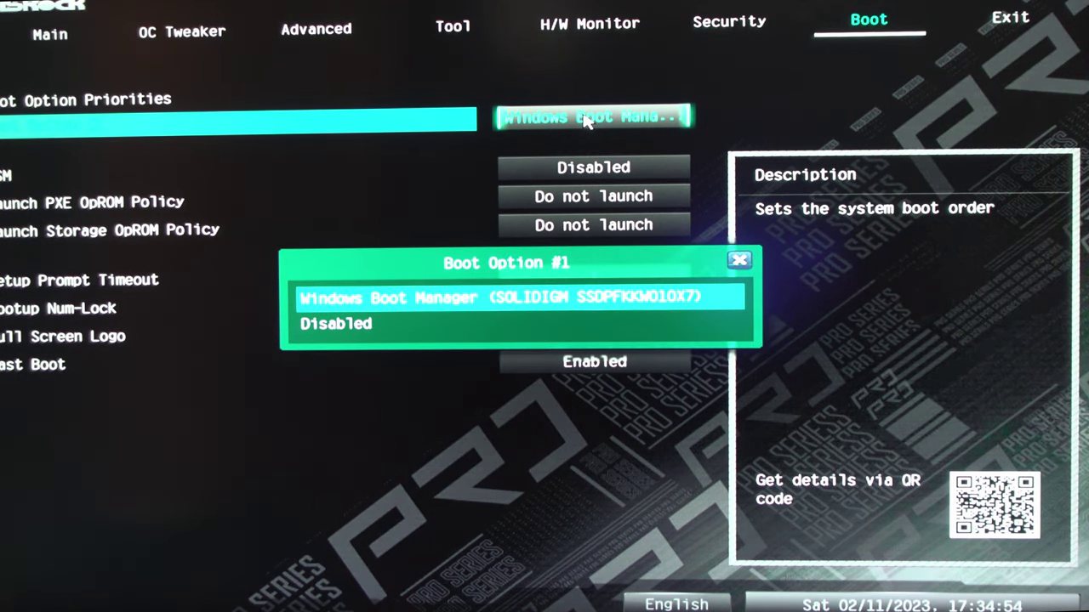
click(602, 299)
- Review the remaining boot settings and set Fast Boot to Disabled
key(Down)
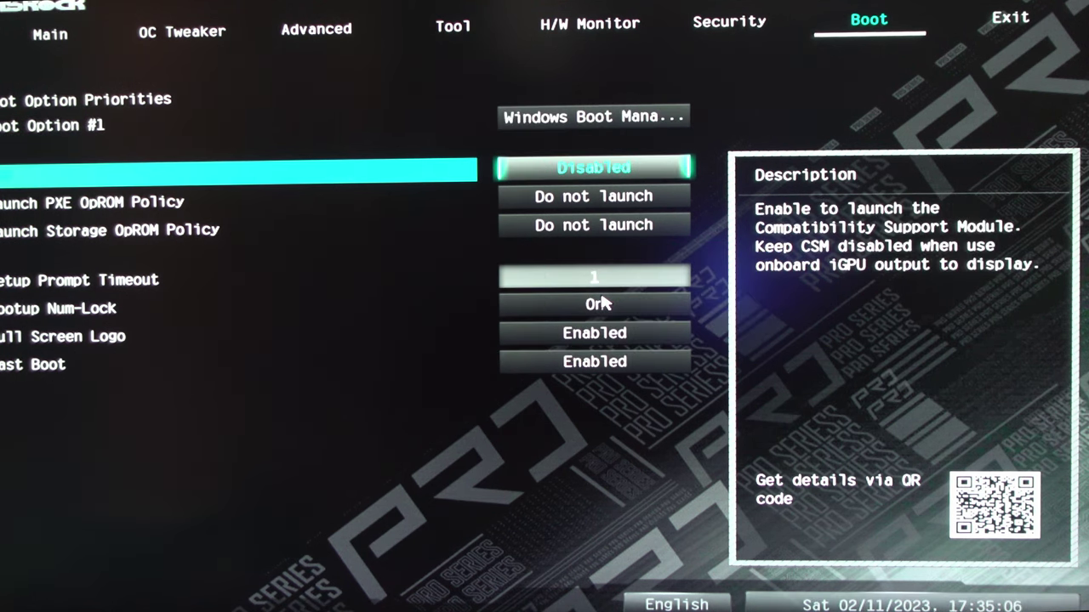
key(Down)
key(Down)
key(Down)
key(Down)
key(Down)
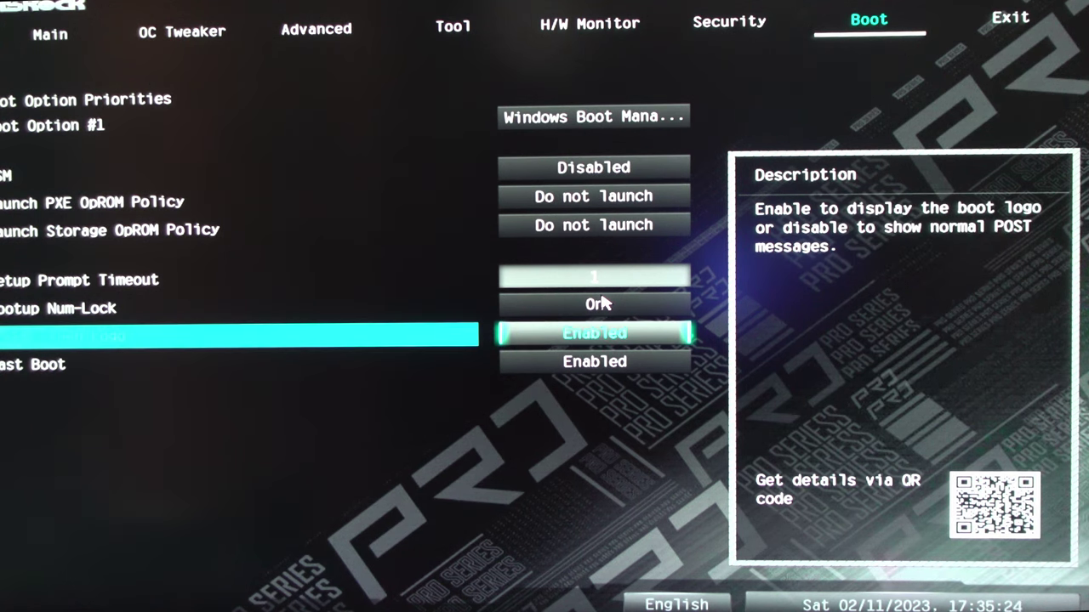
key(Down)
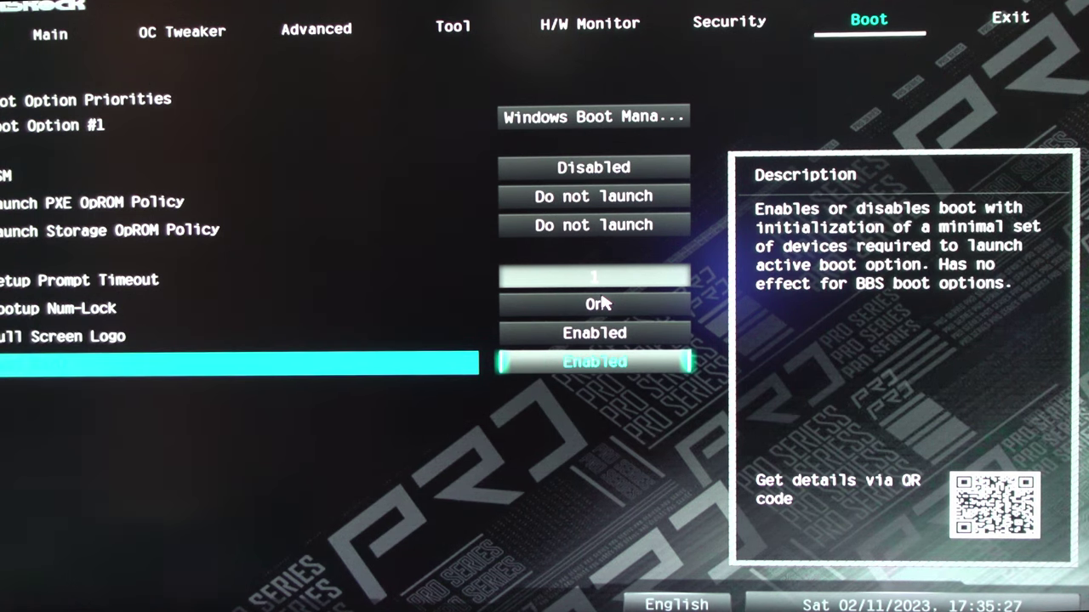
key(Return)
click(600, 304)
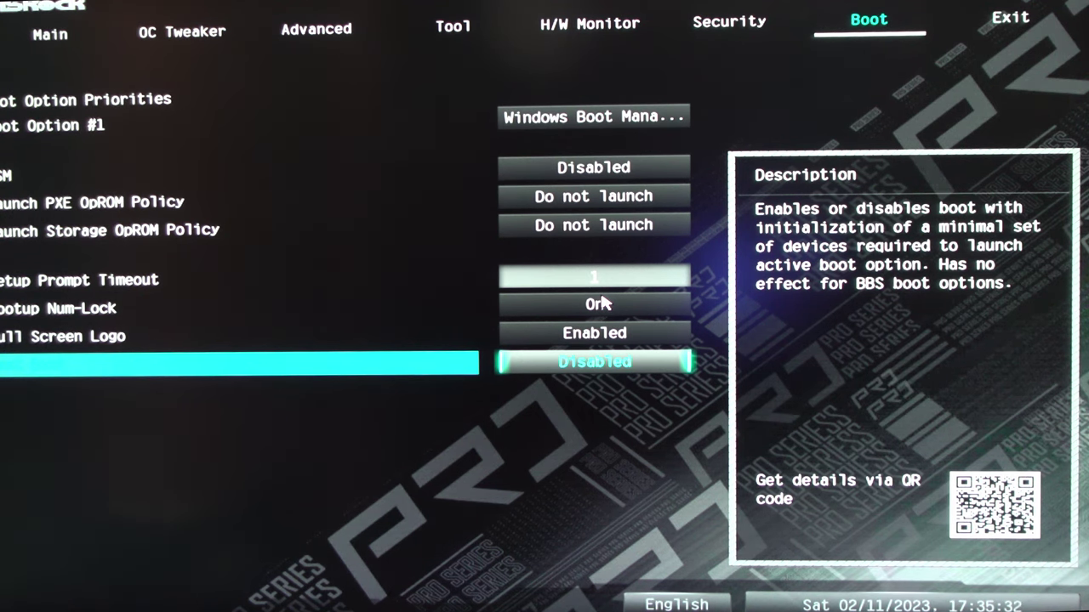
- Save the BIOS configuration changes and exit setup
key(Right)
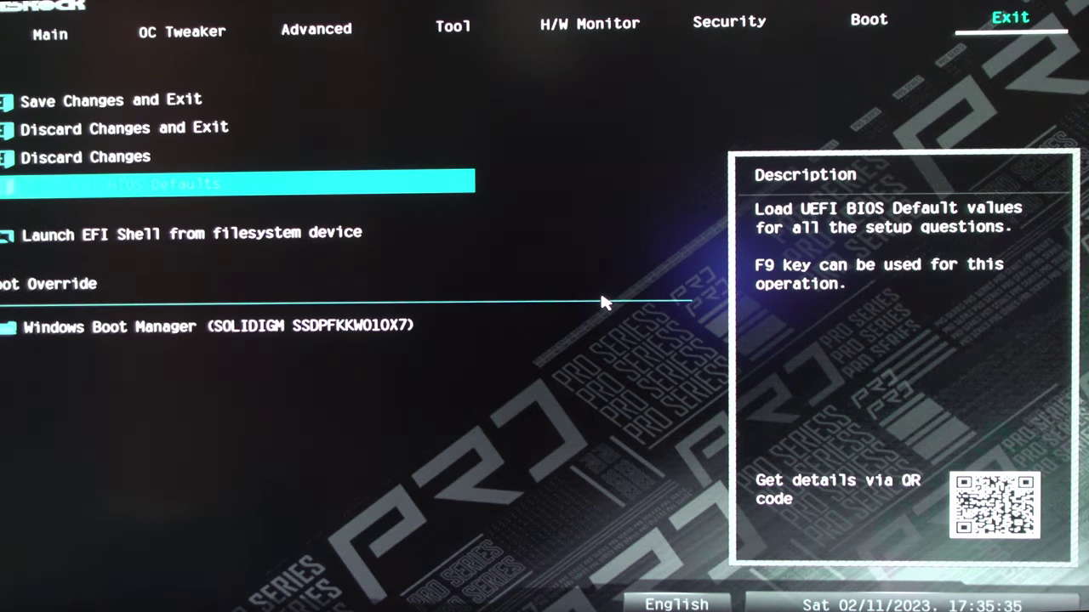
key(Up)
key(Up)
key(Up)
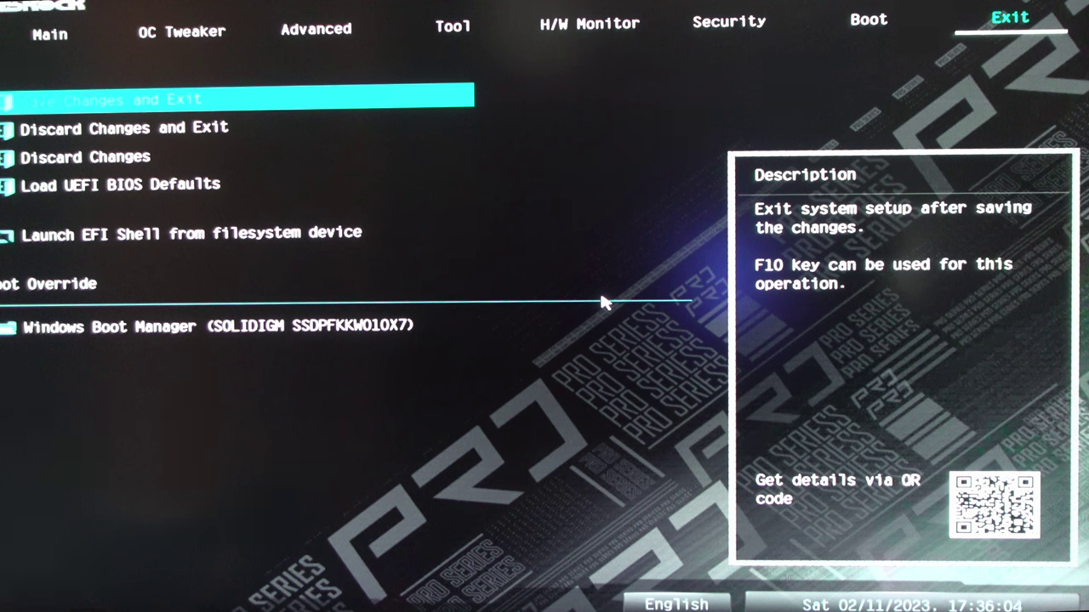
key(Return)
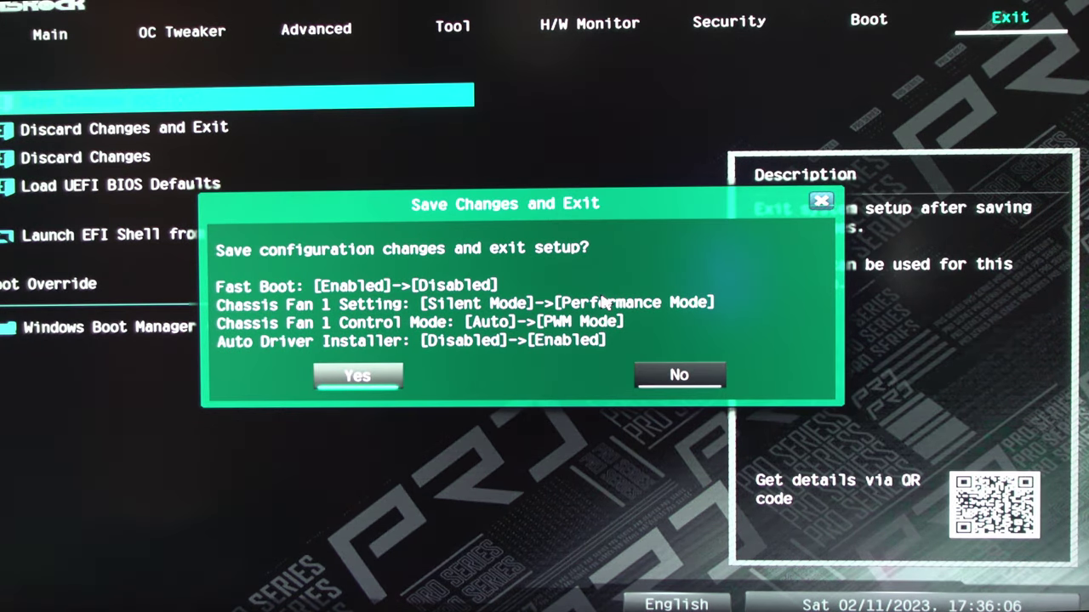
key(Return)
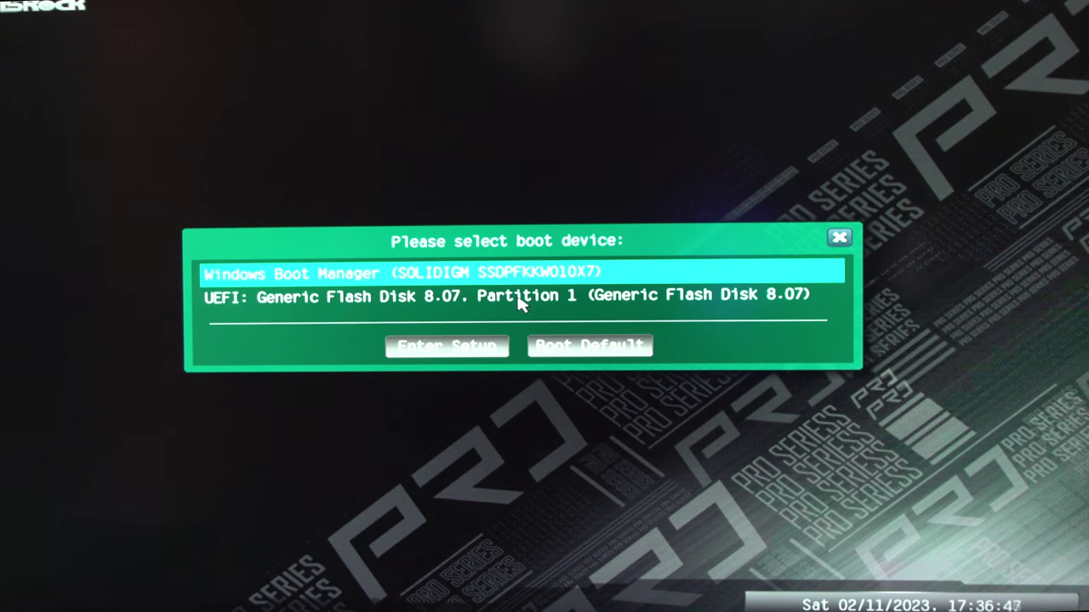
- Boot from the UEFI Generic Flash Disk partition and accept the English (United States) language and US keyboard in Windows Setup
click(518, 299)
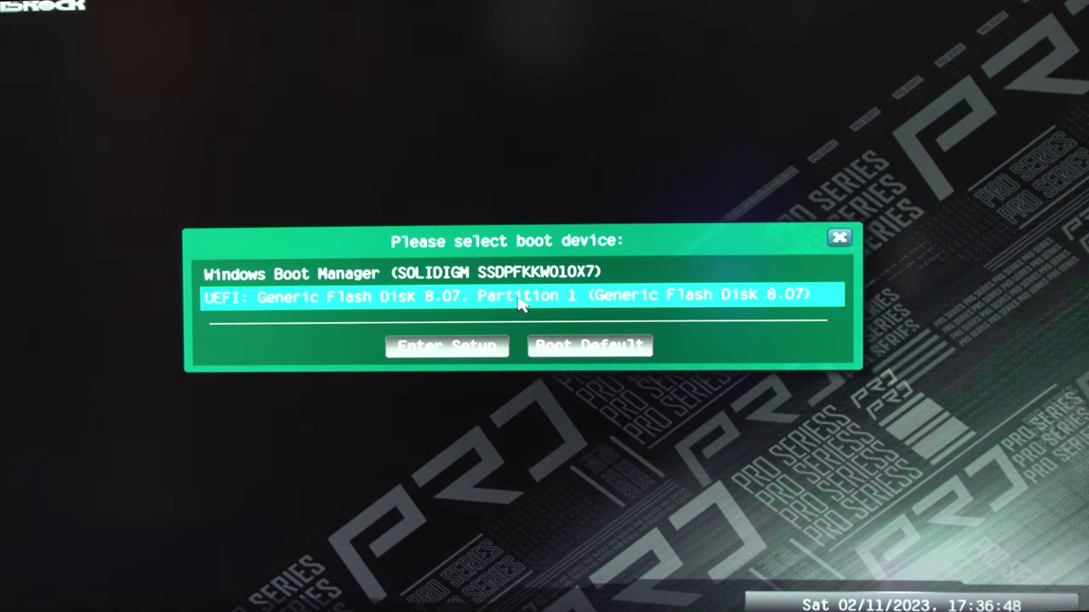
click(520, 299)
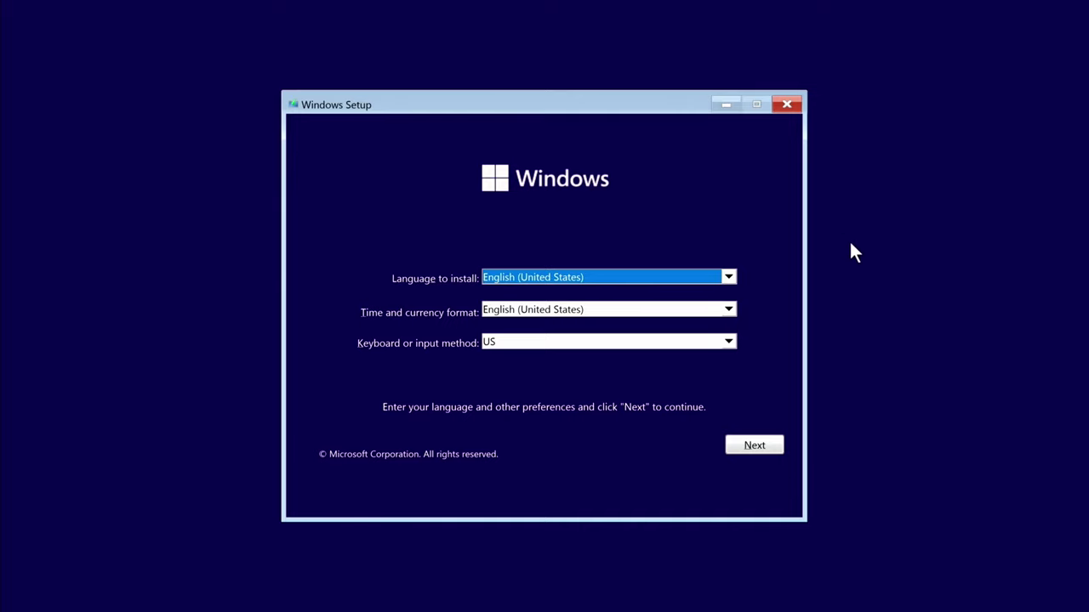
click(750, 446)
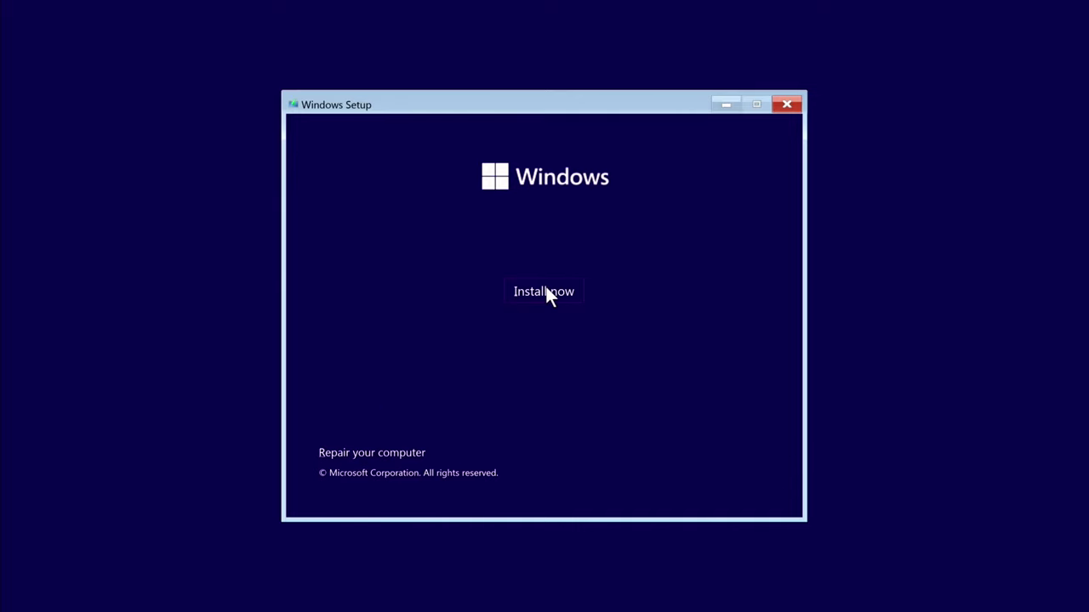
- Start the Windows installation without a product key and select Windows 11 Pro as the edition
click(542, 294)
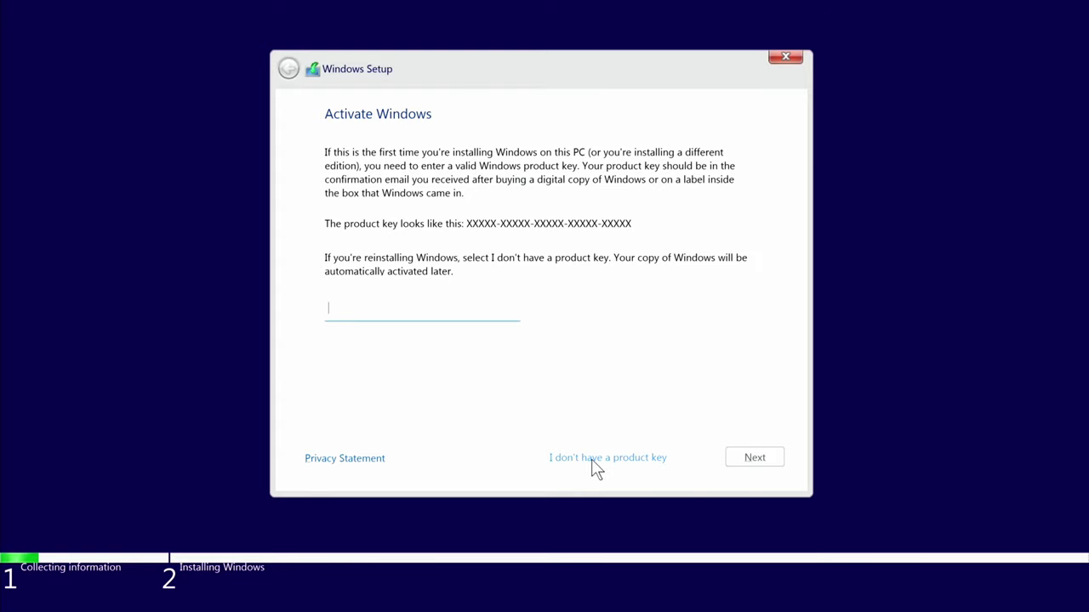
click(592, 457)
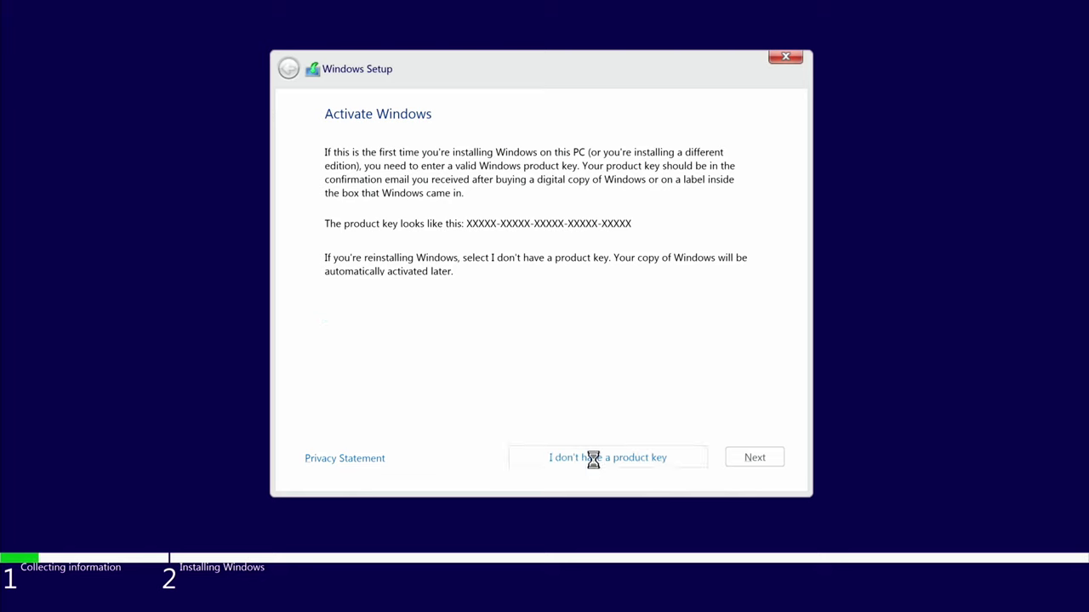
click(371, 244)
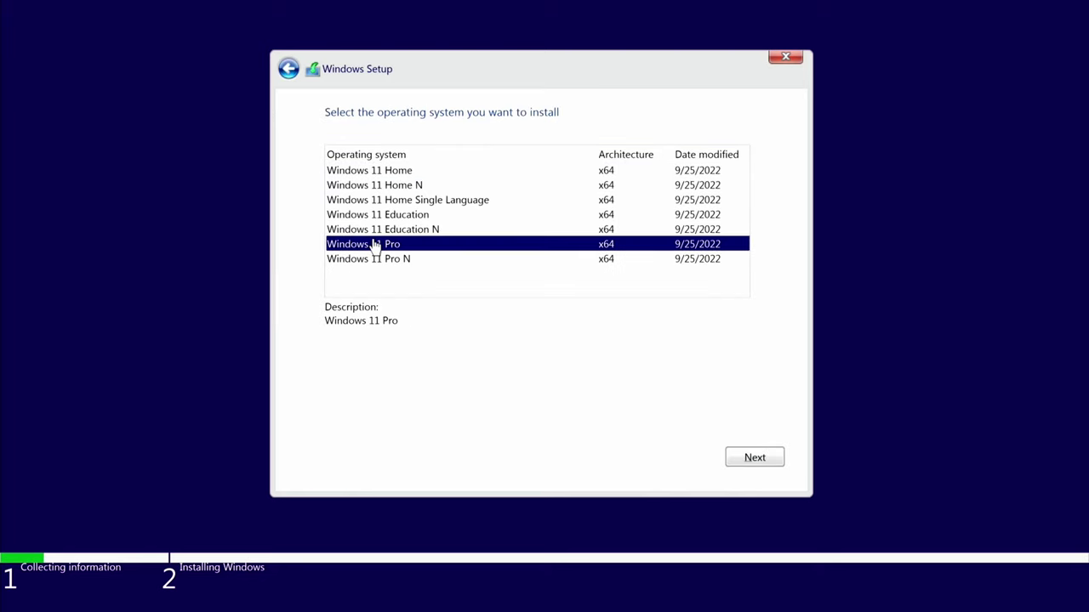